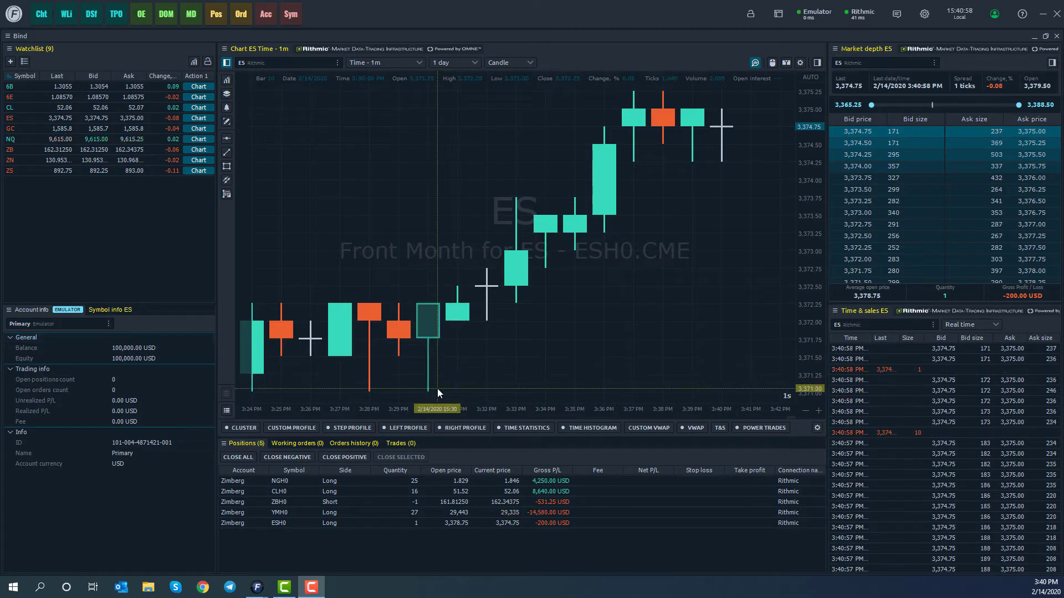
click(242, 427)
mouse_move(243, 429)
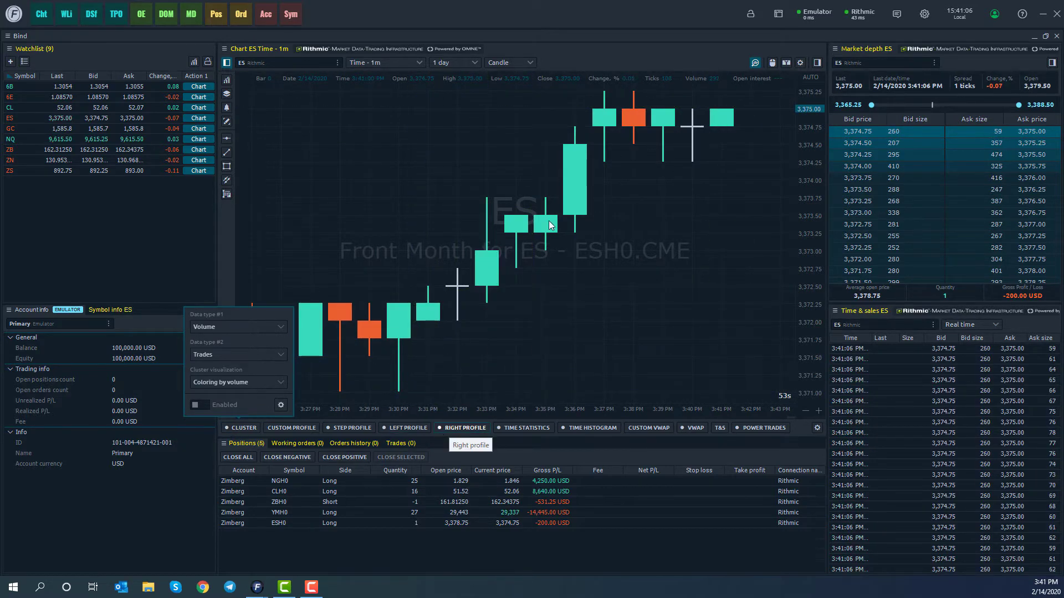
click(756, 63)
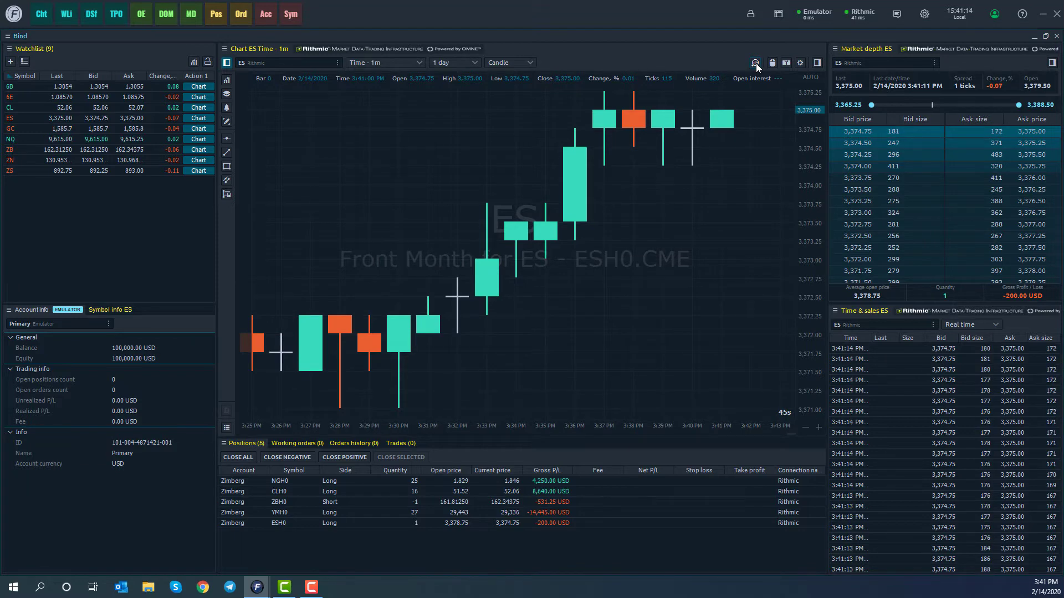
click(755, 63)
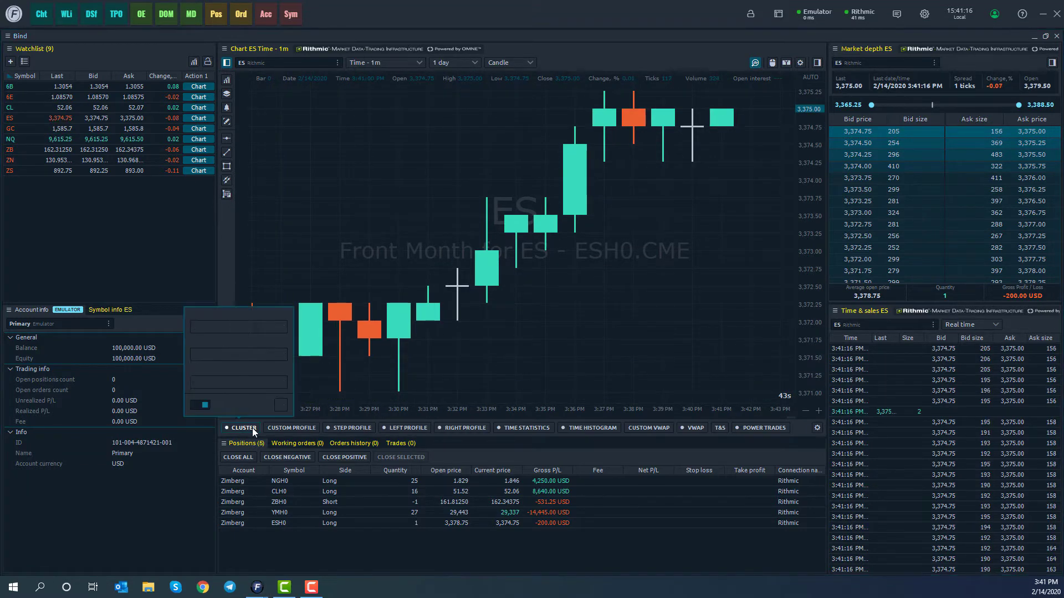
click(202, 407)
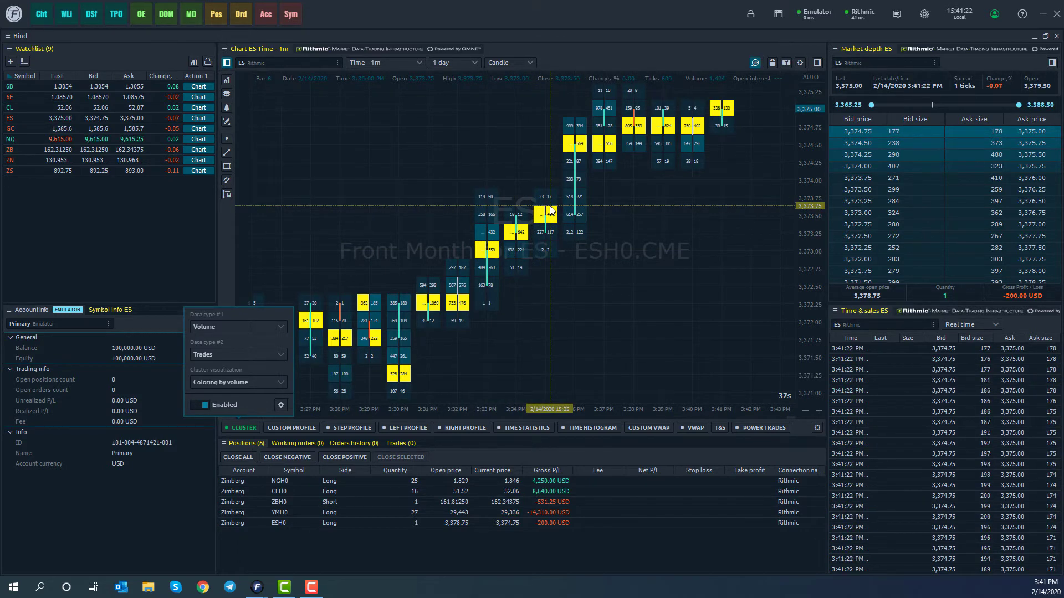
click(201, 405)
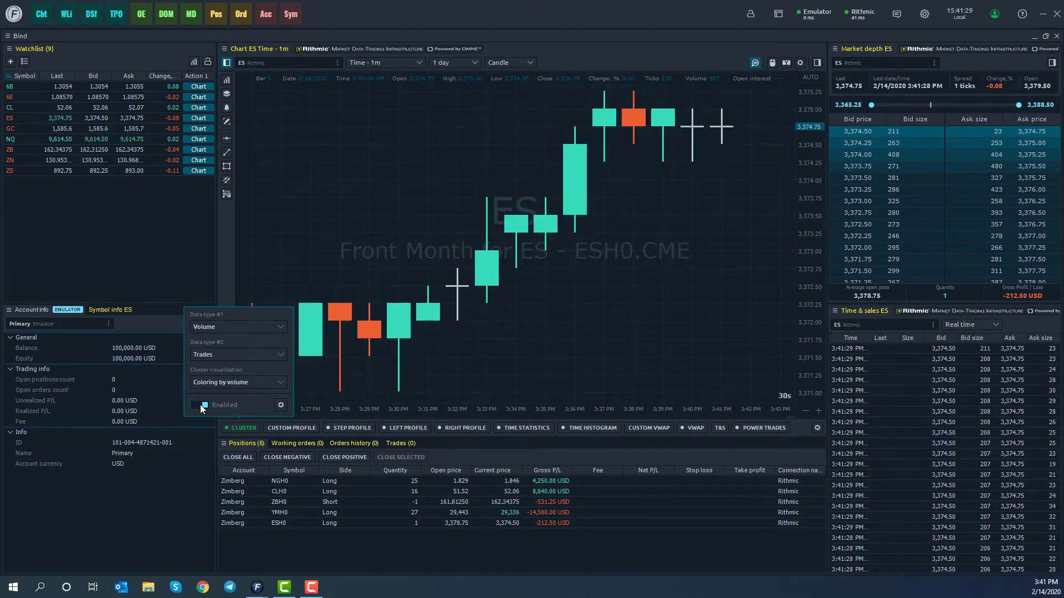
click(116, 21)
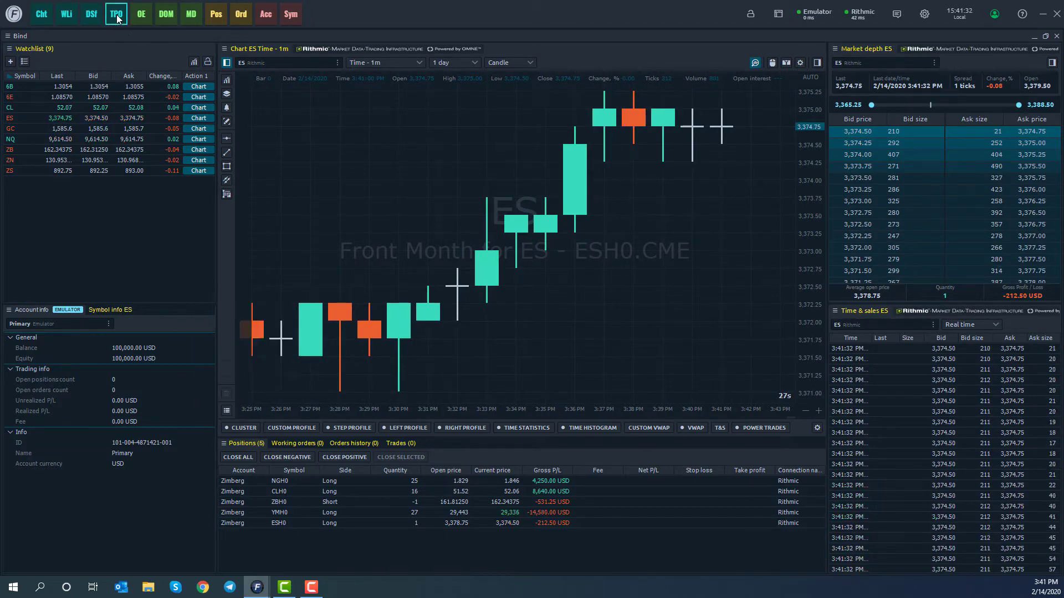
click(115, 19)
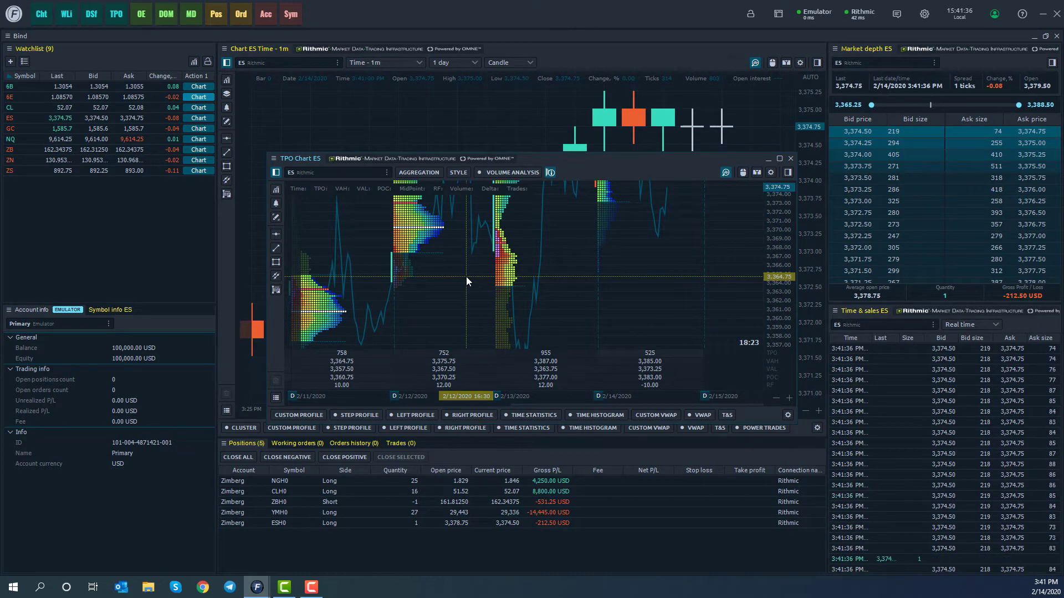
click(790, 159)
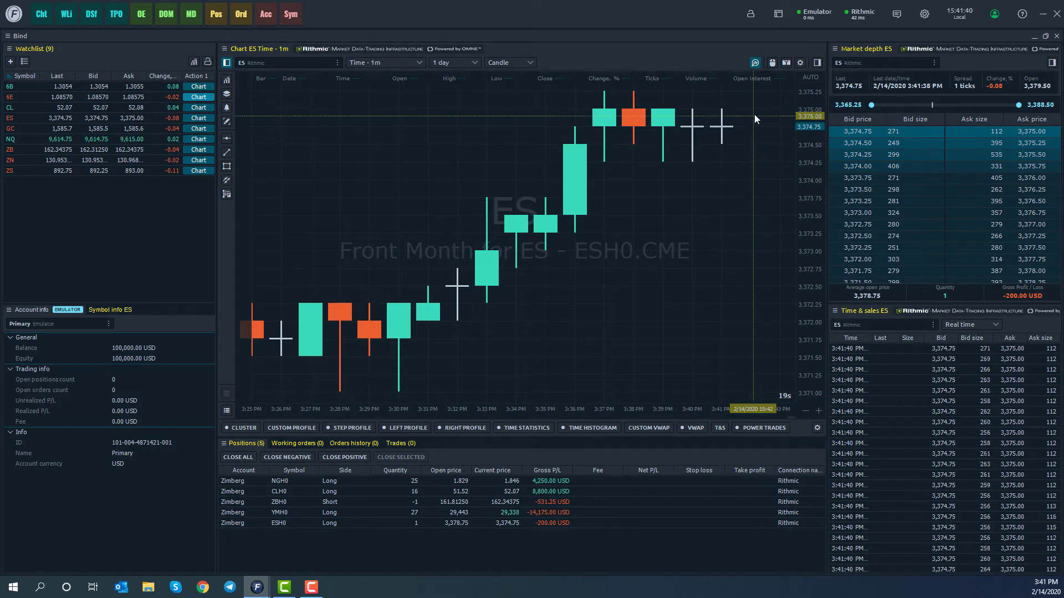
Turn on the hourly step profile with its value area shown on the ES chart.
click(757, 63)
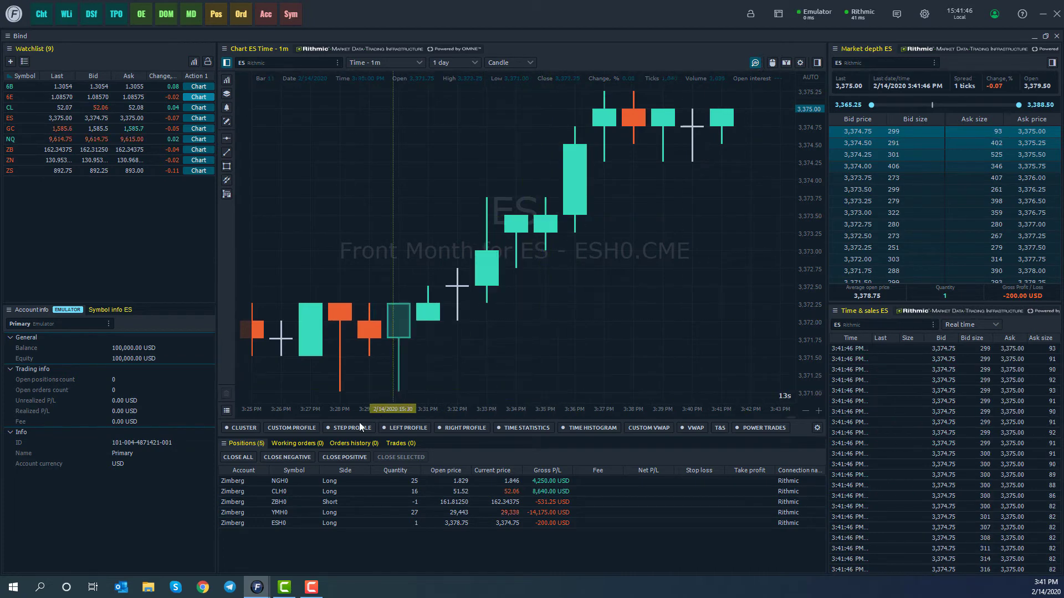
mouse_move(358, 430)
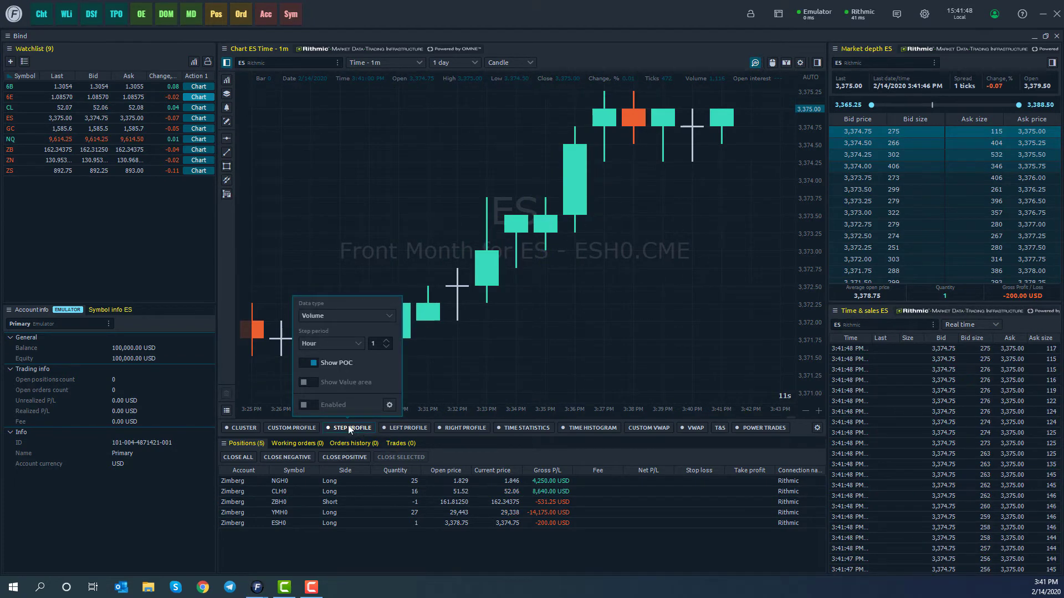
click(311, 404)
click(307, 386)
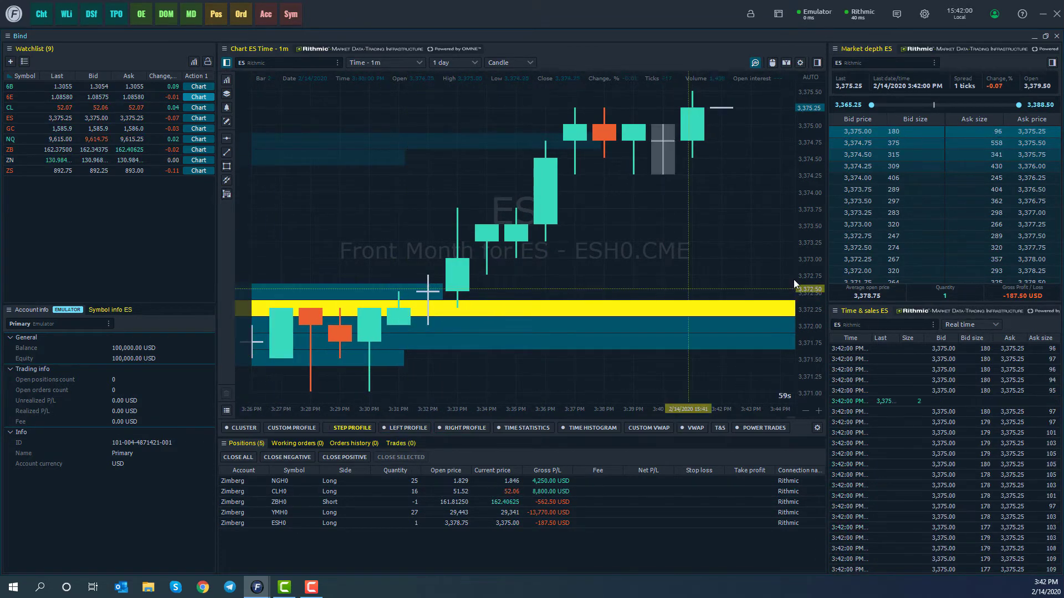
Switch the step profile off and enable the time statistics table under the candles.
click(367, 430)
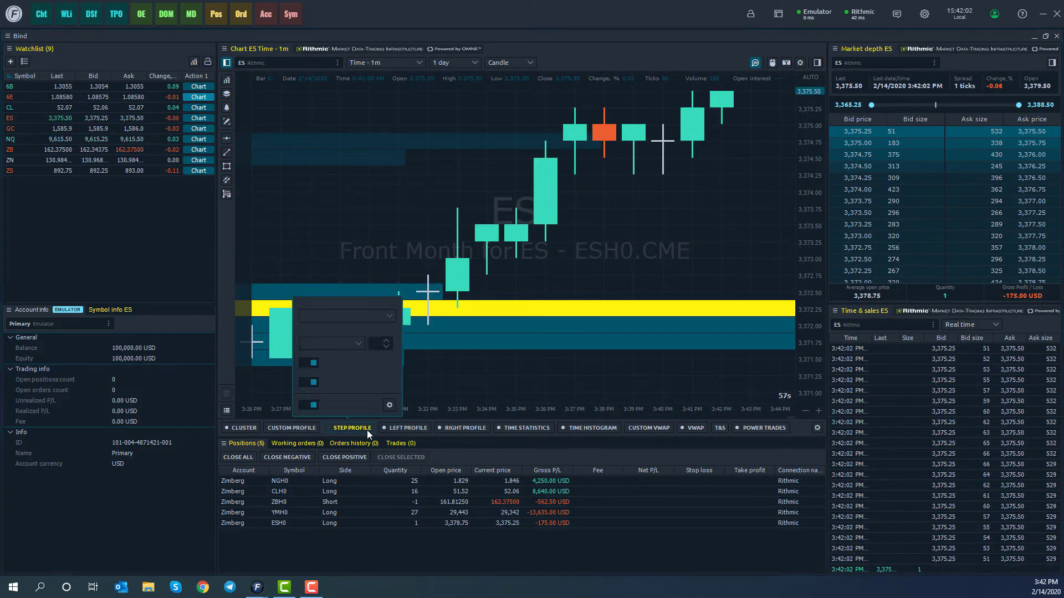
click(304, 405)
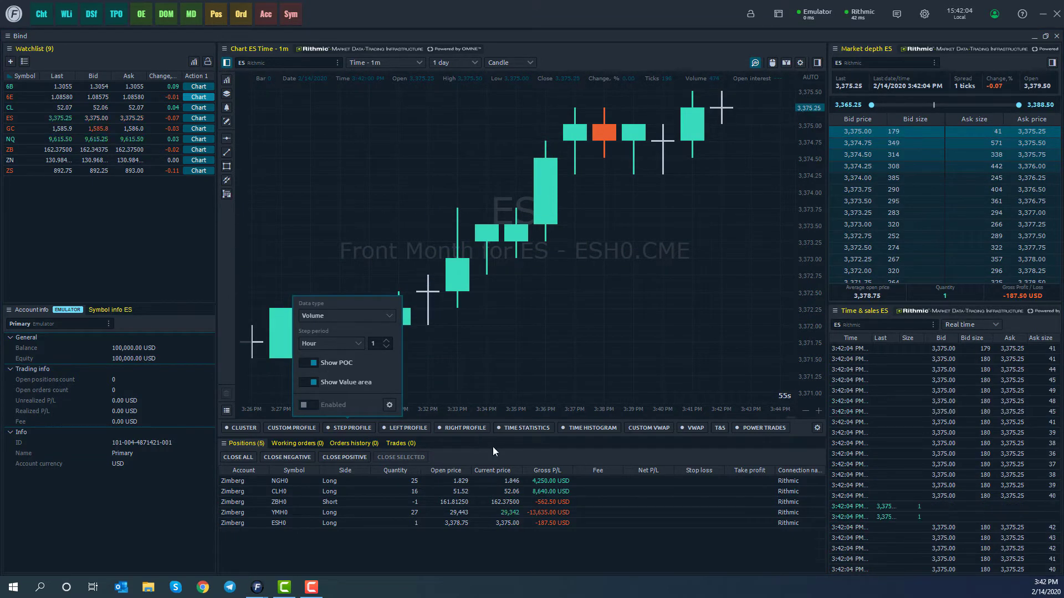
click(516, 427)
click(486, 404)
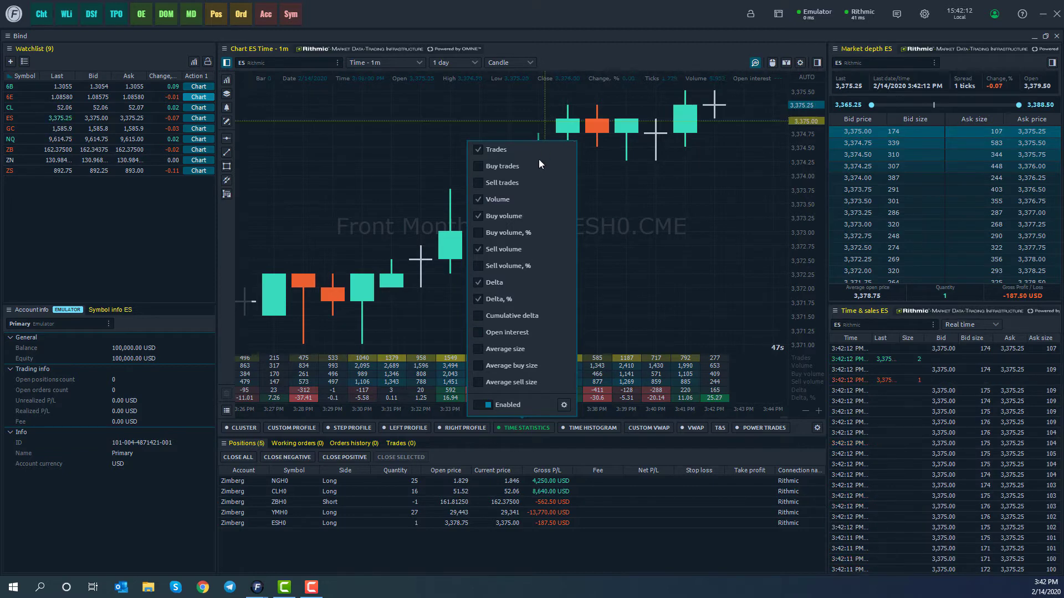
Add Open interest and Cumulative delta rows to time statistics, then turn the table off.
click(493, 333)
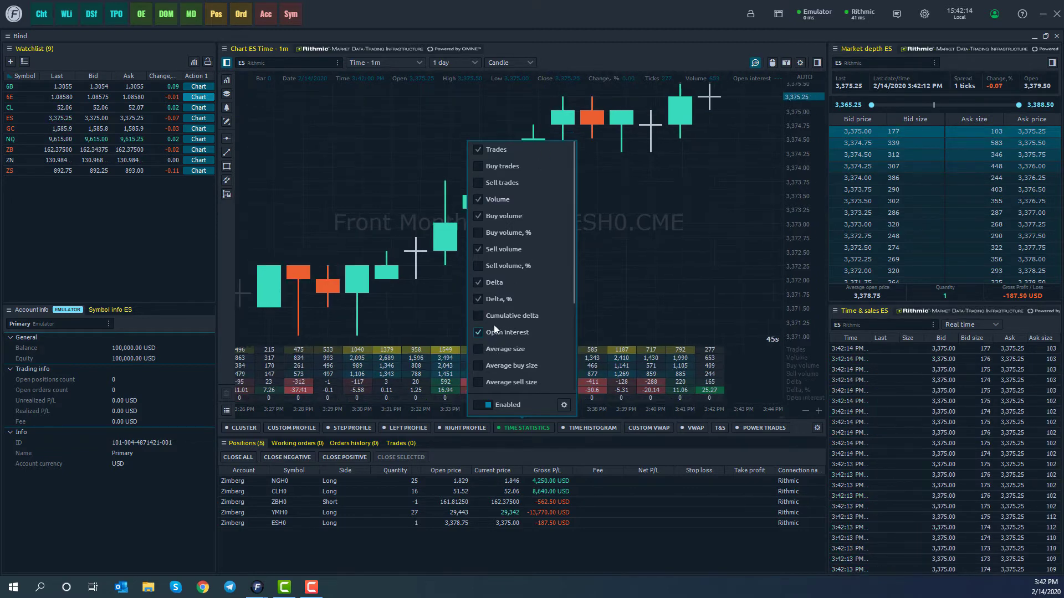
click(491, 314)
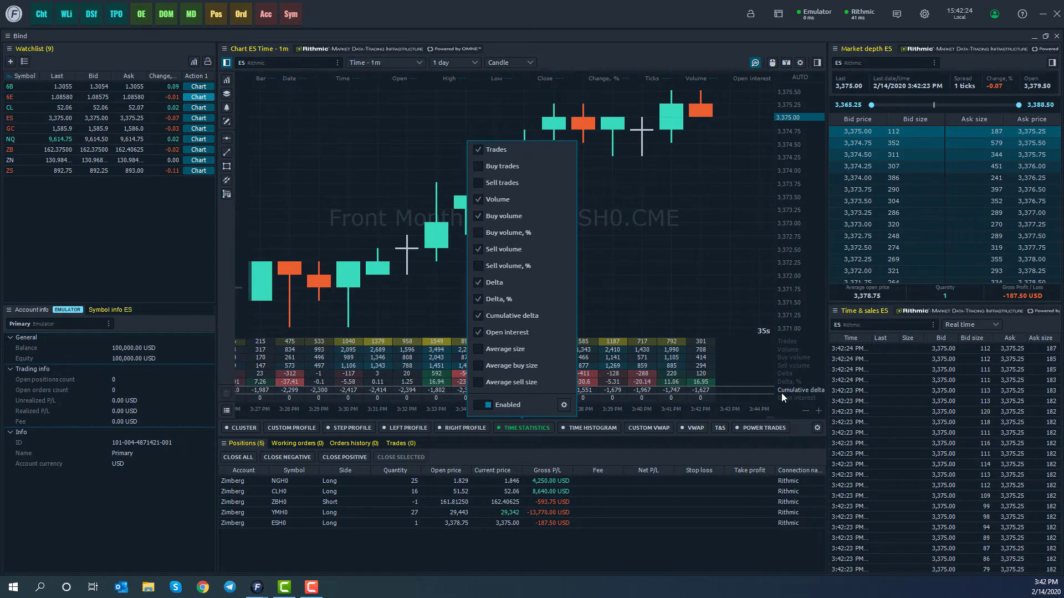
click(488, 406)
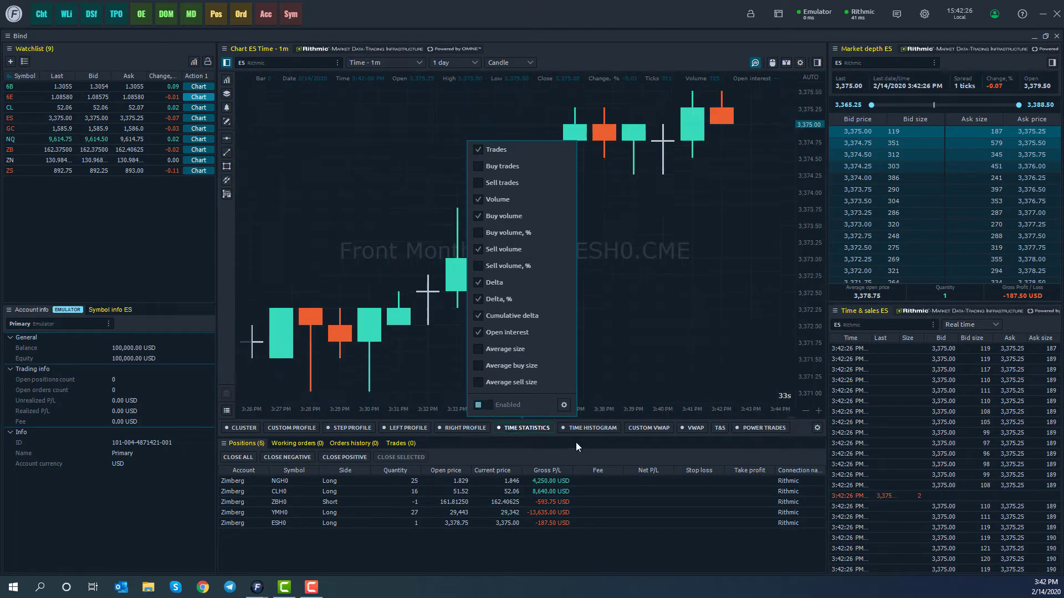
Preview the volume time histogram, review its data type options, then switch it off.
mouse_move(592, 427)
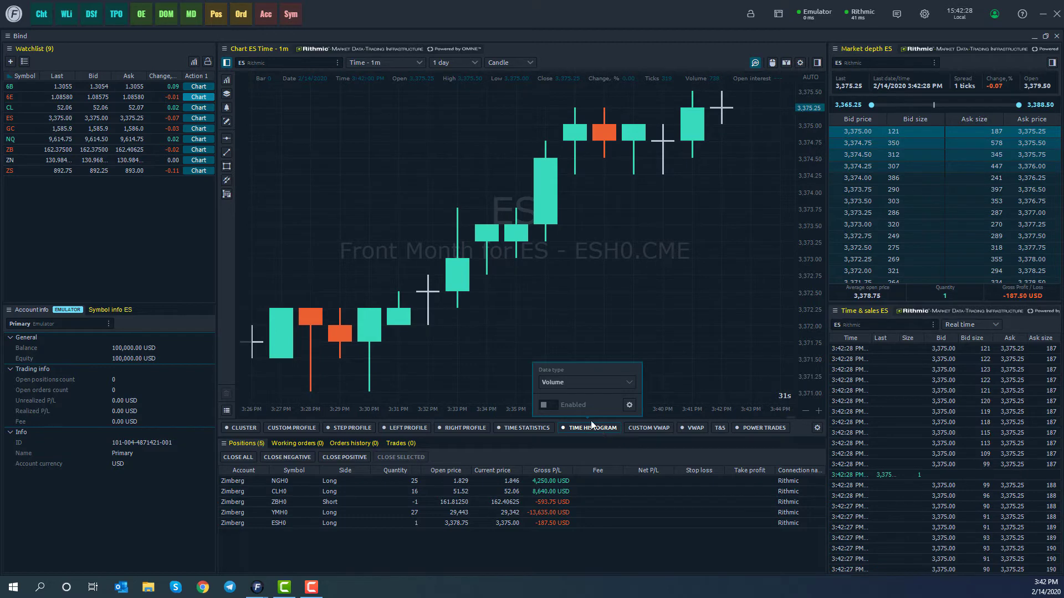
click(542, 407)
click(613, 384)
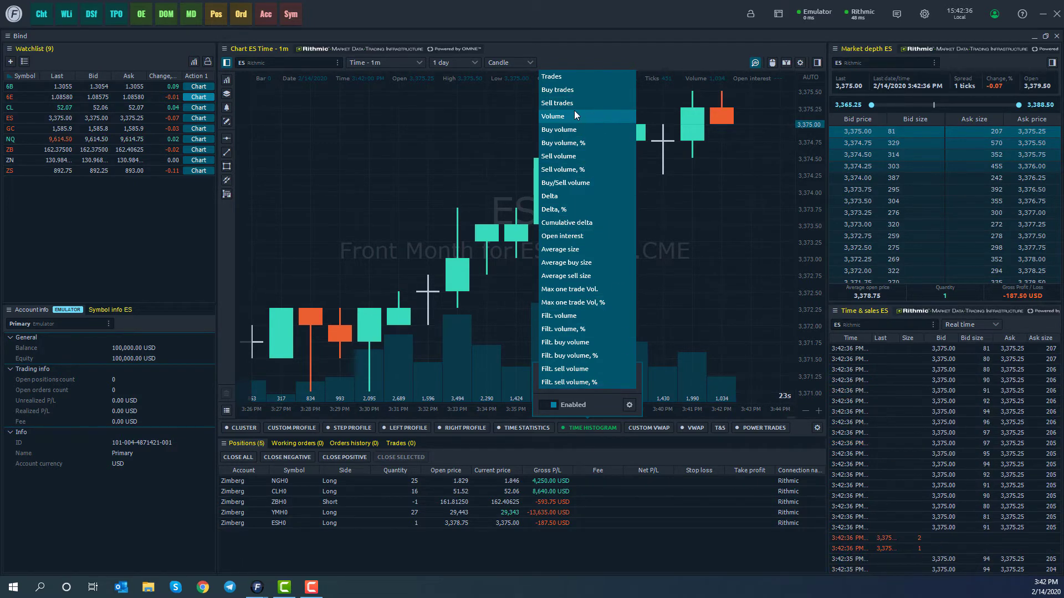
click(552, 405)
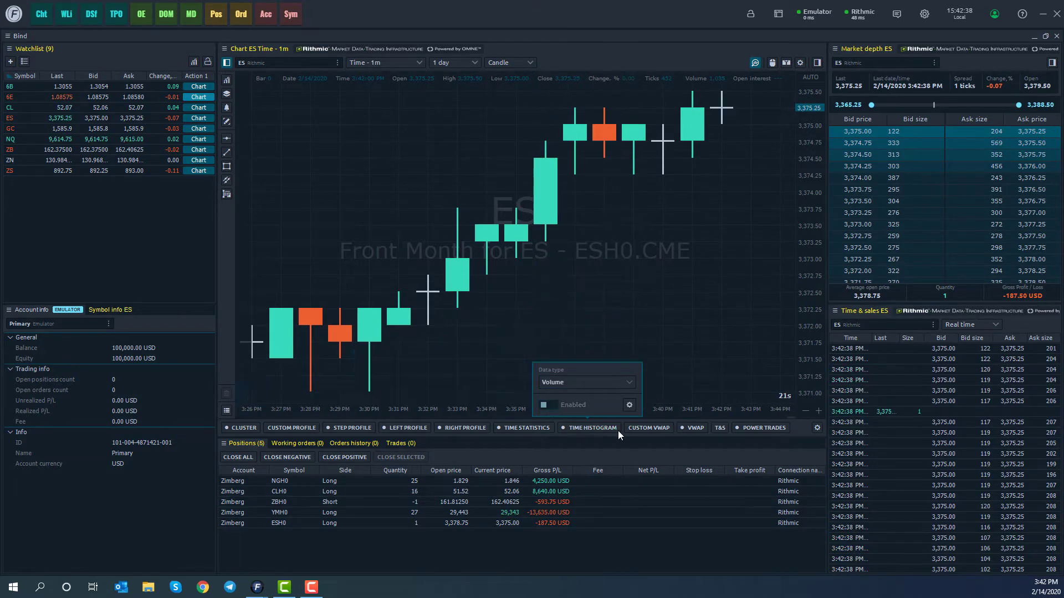
Enable VWAP #1 with Hours as its period unit and raise the period to 3.
click(694, 428)
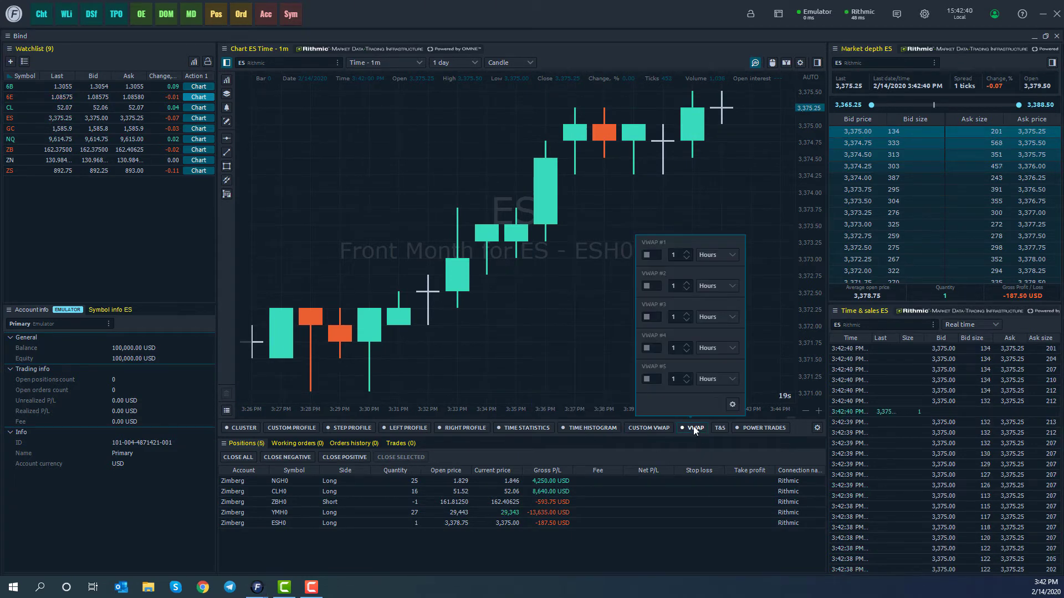
click(655, 256)
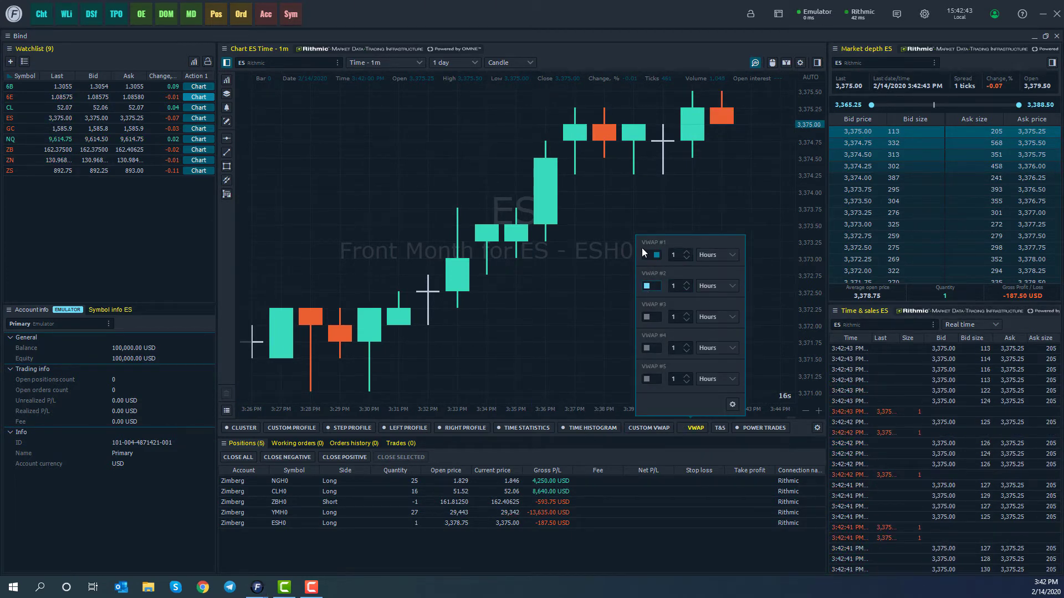
click(727, 255)
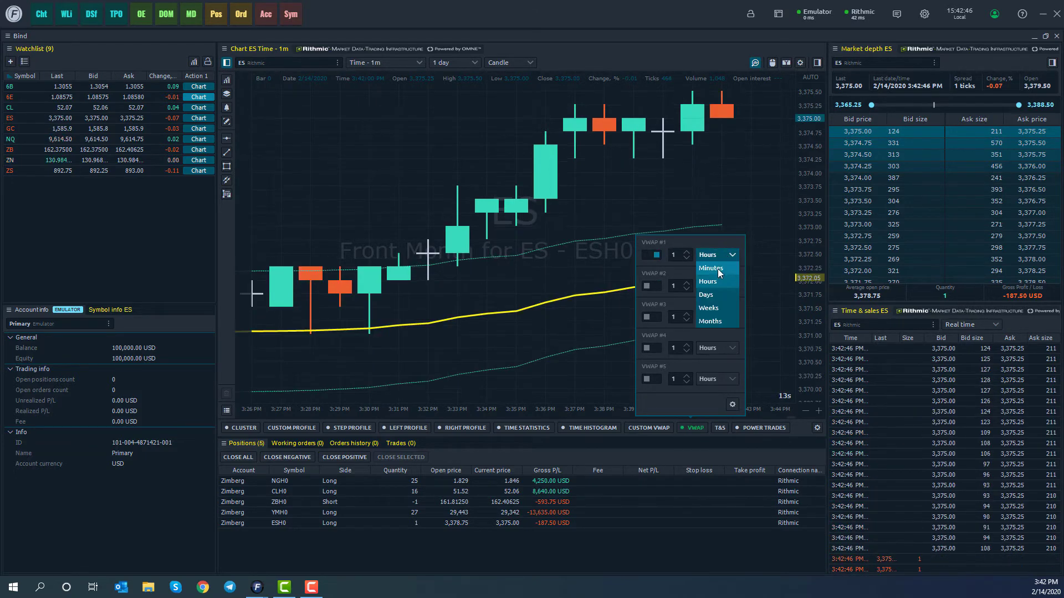
click(676, 256)
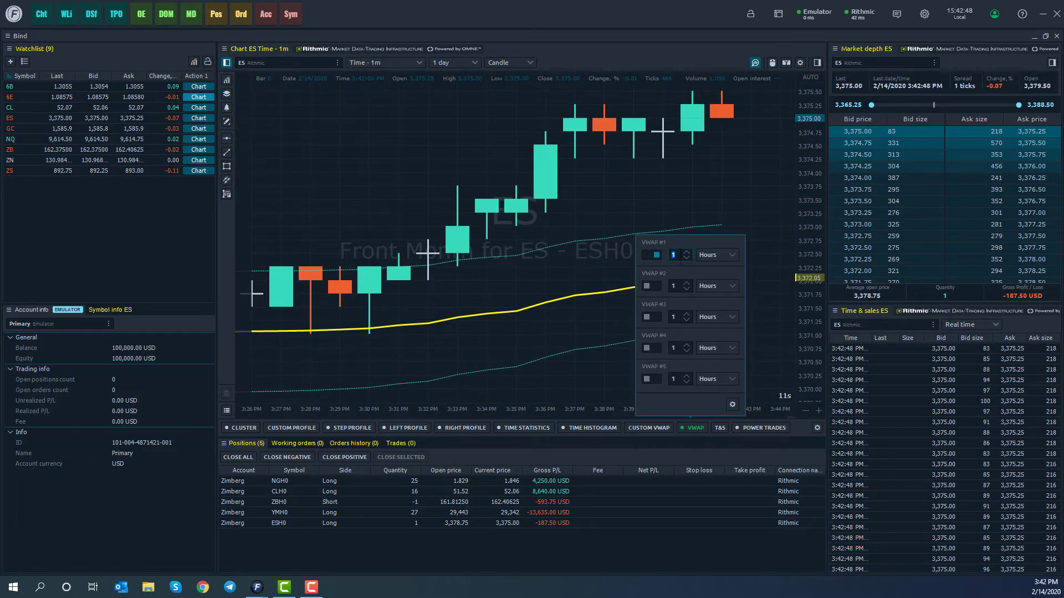
click(687, 254)
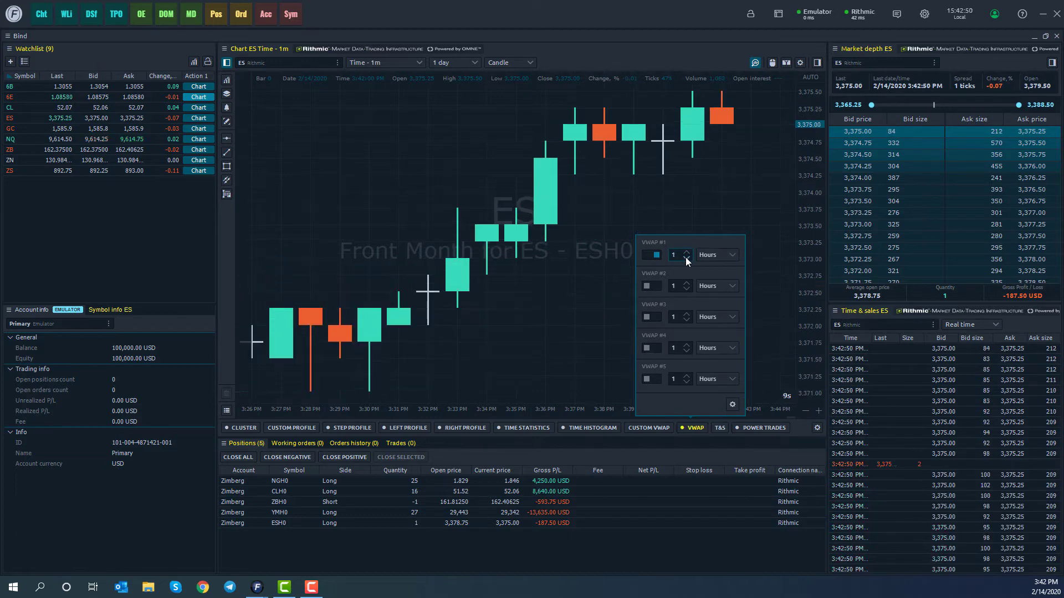
click(690, 253)
click(689, 253)
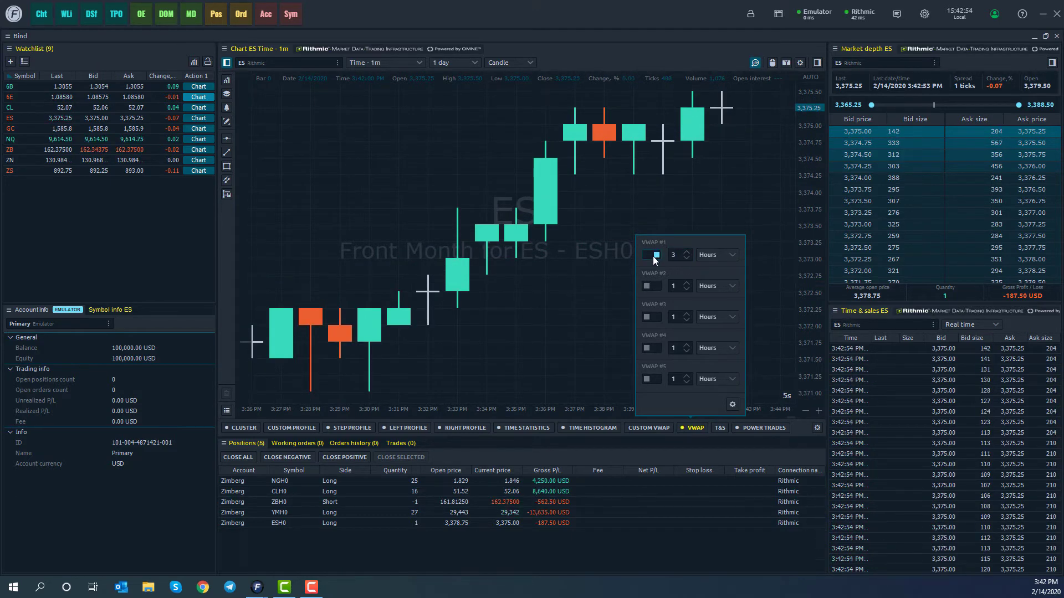
Turn on T&S and list trades of the 3:39, 3:36, 3:35 and 3:34 candles.
click(720, 430)
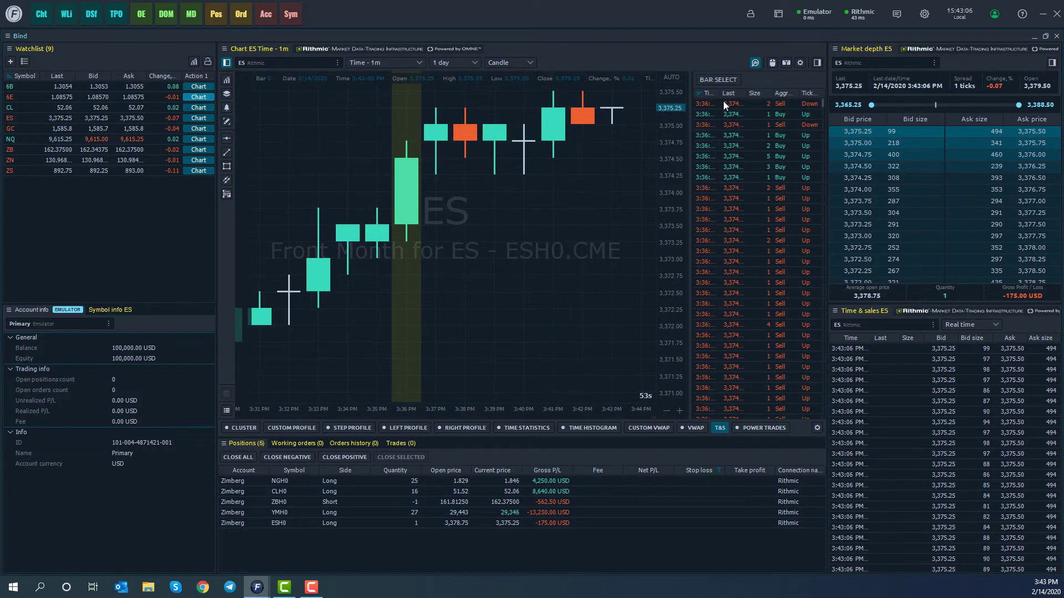
click(718, 85)
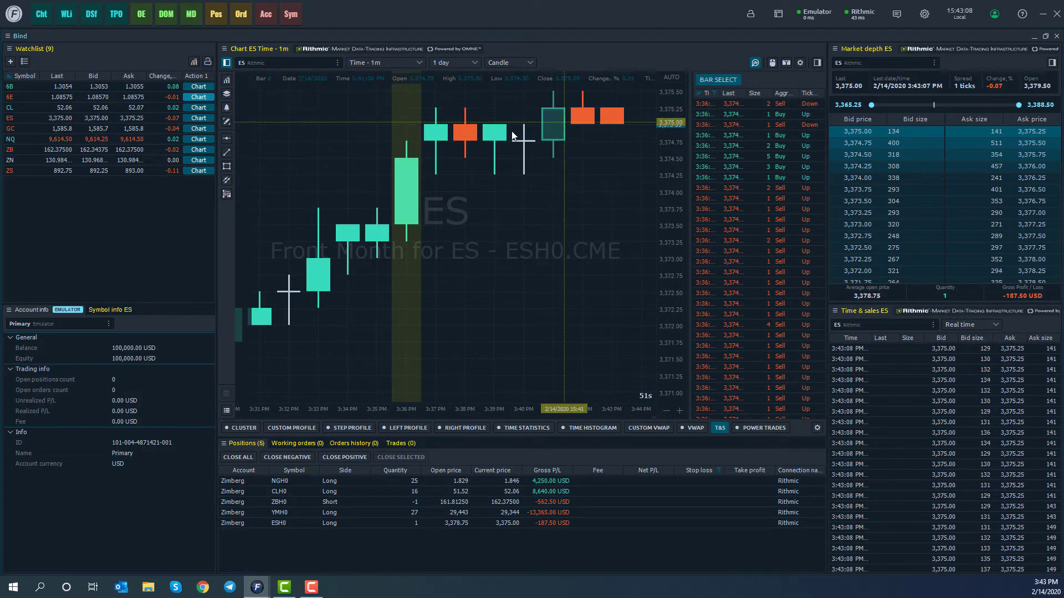
click(495, 131)
click(403, 176)
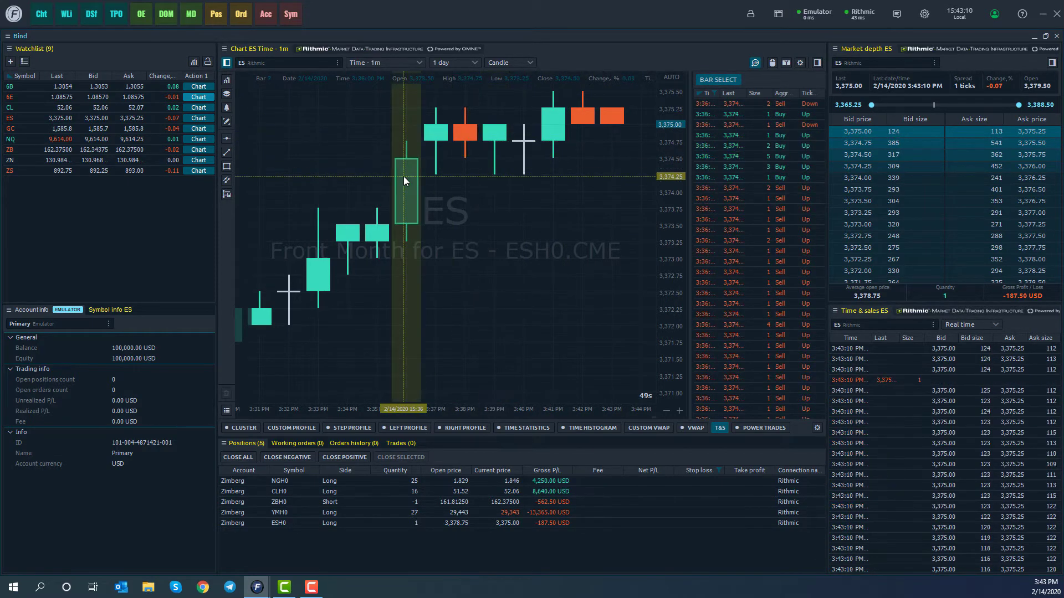
click(370, 239)
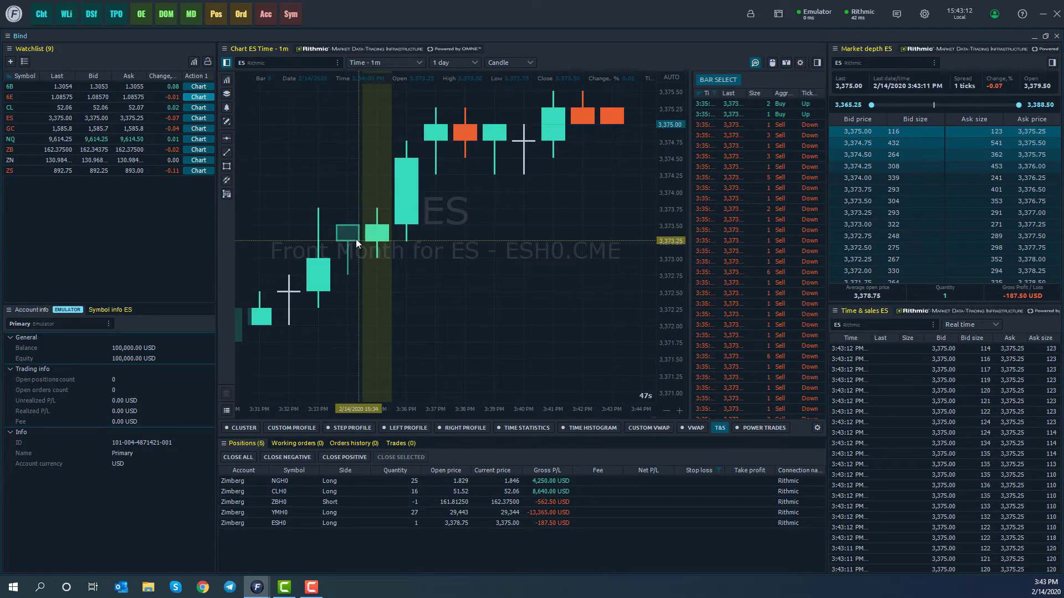
click(351, 249)
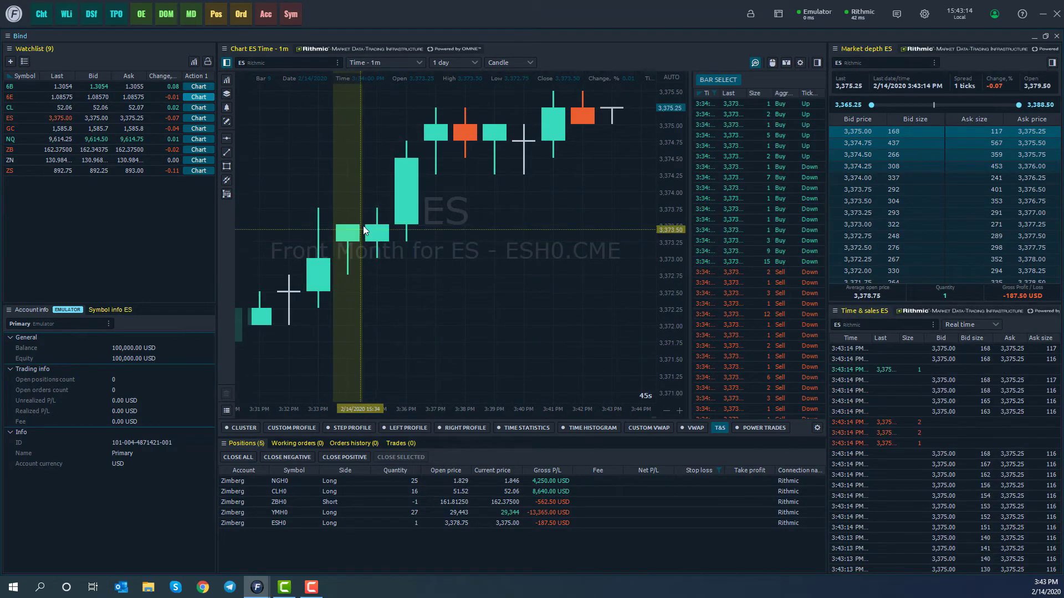
click(397, 62)
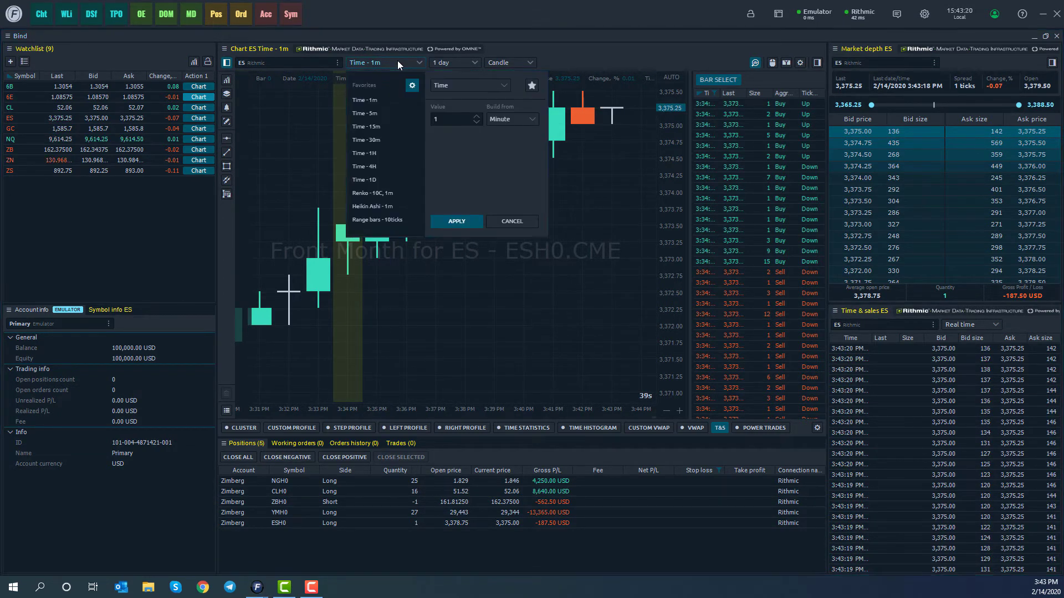
click(579, 50)
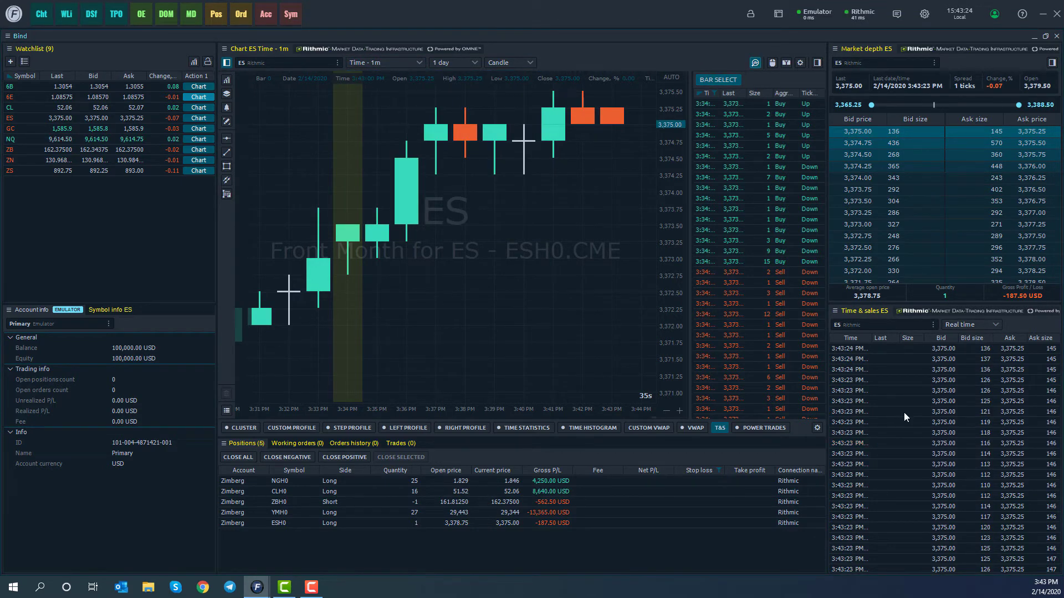
Switch power trades on to show yellow volume clusters, then revisit the Power Trades settings.
click(776, 429)
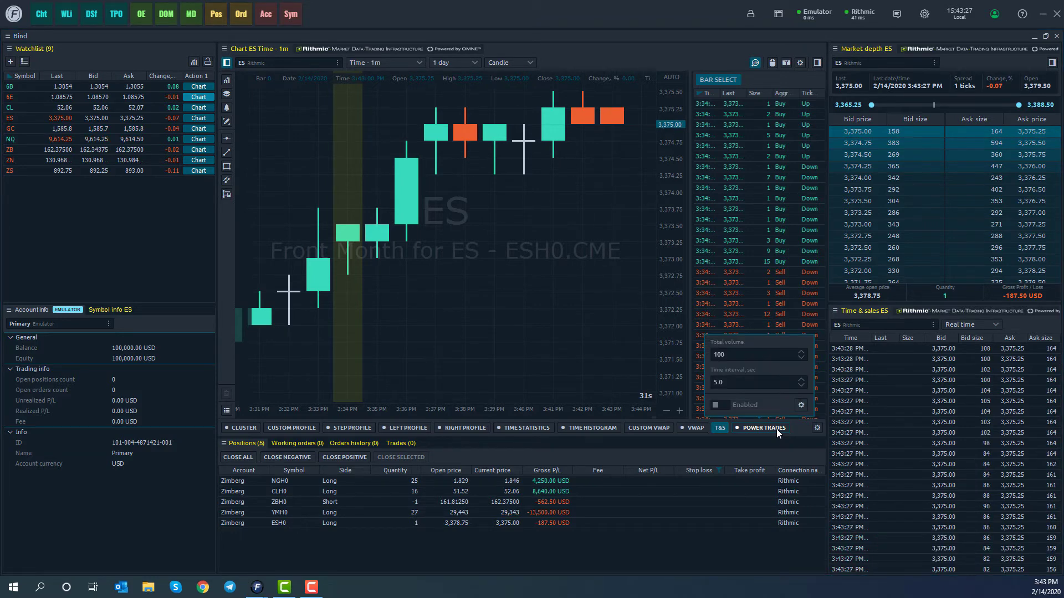
click(717, 404)
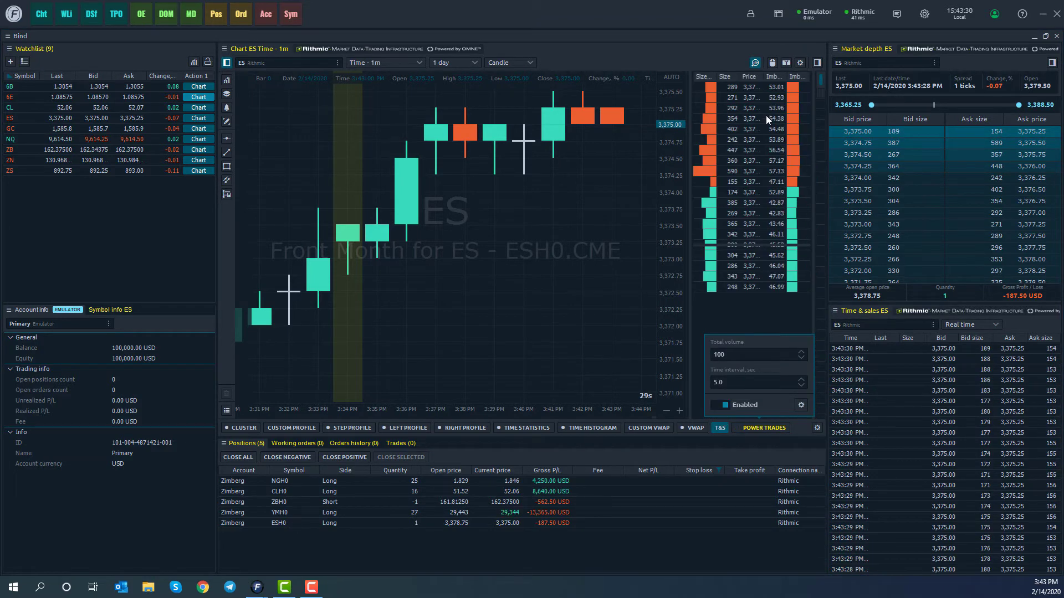
click(729, 58)
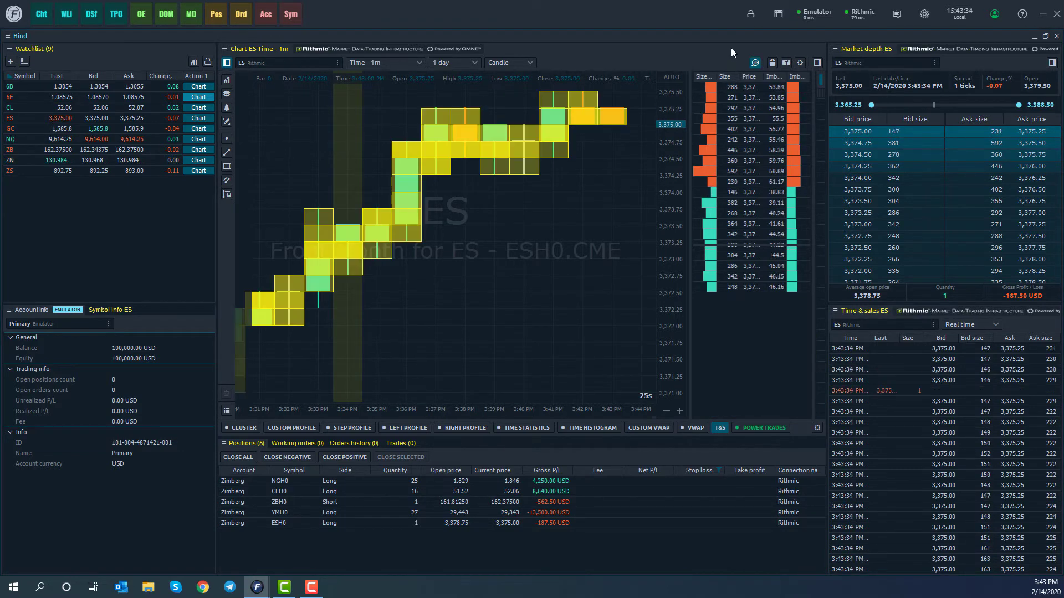
mouse_move(502, 145)
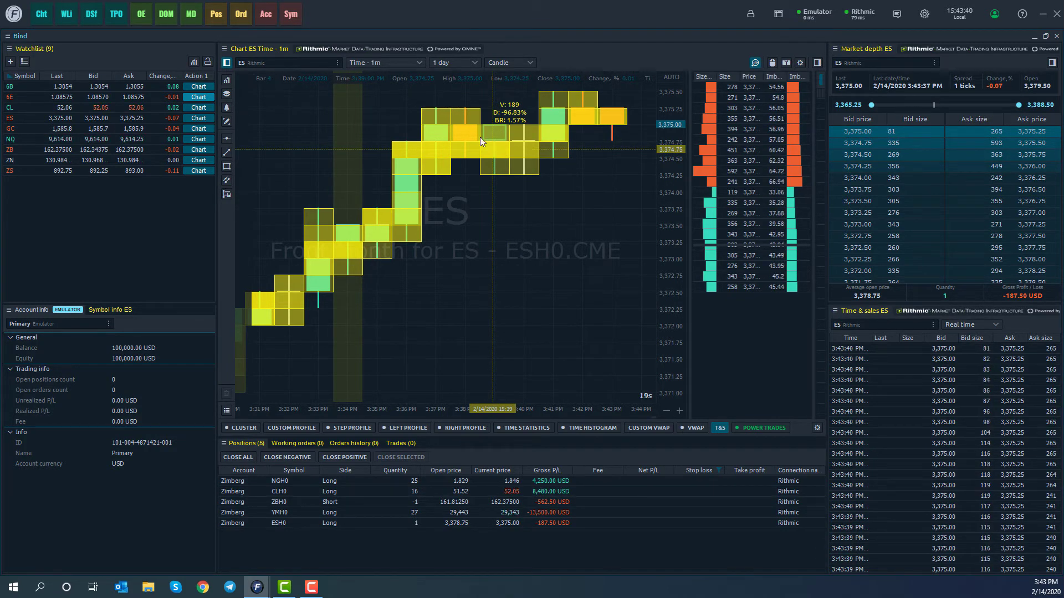
click(766, 429)
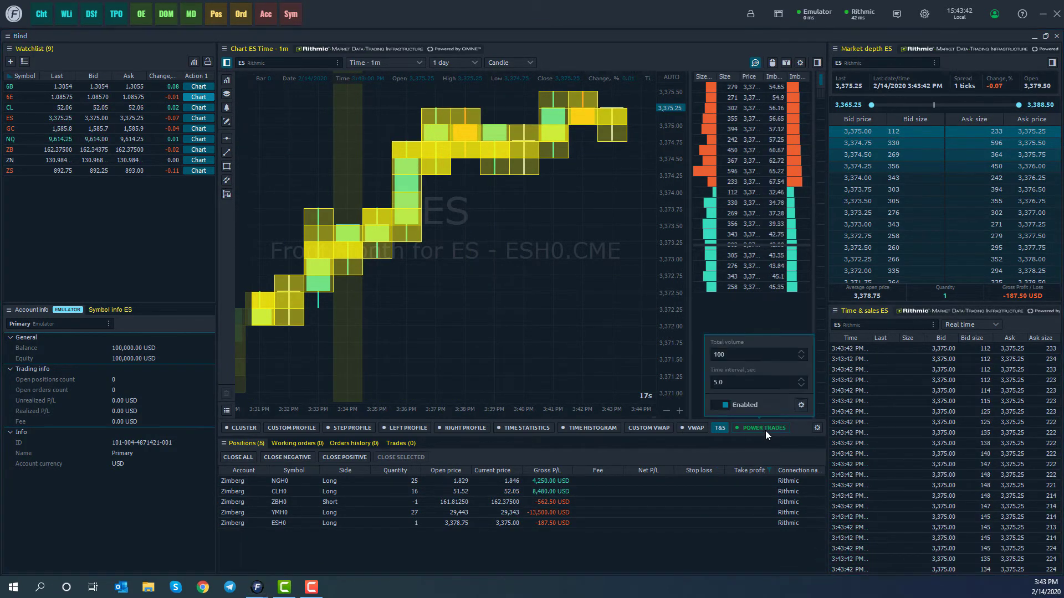
Turn power trades off, close the T&S tape and hide the volume analysis indicator bar.
click(726, 404)
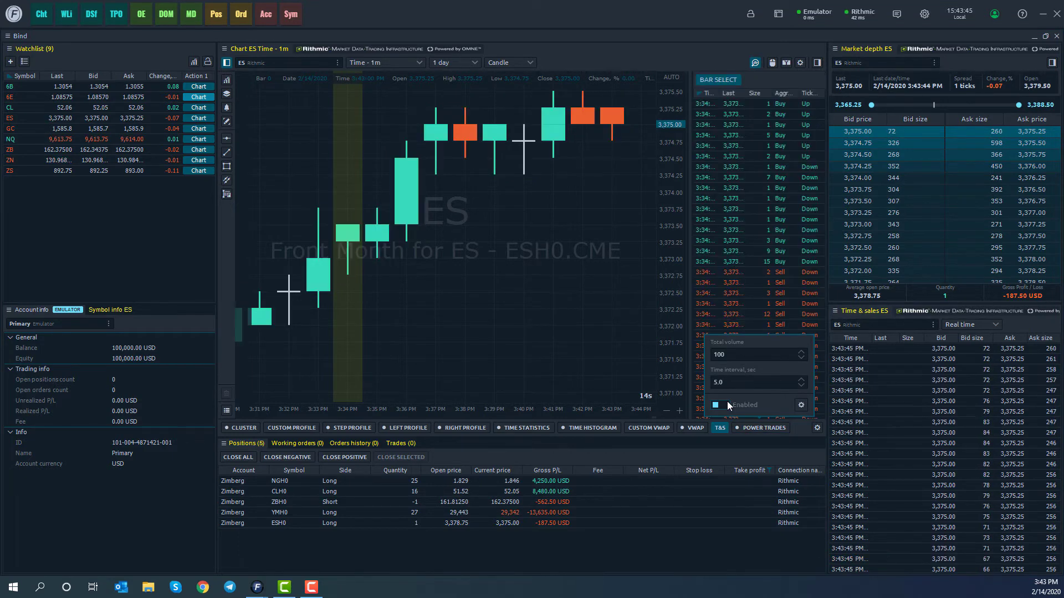
click(757, 63)
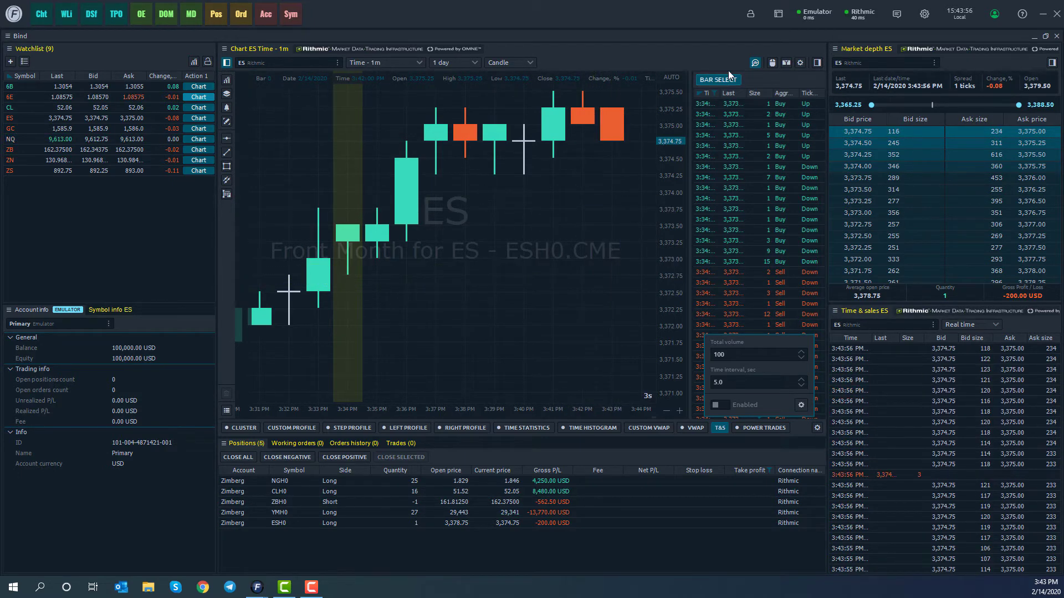
click(757, 64)
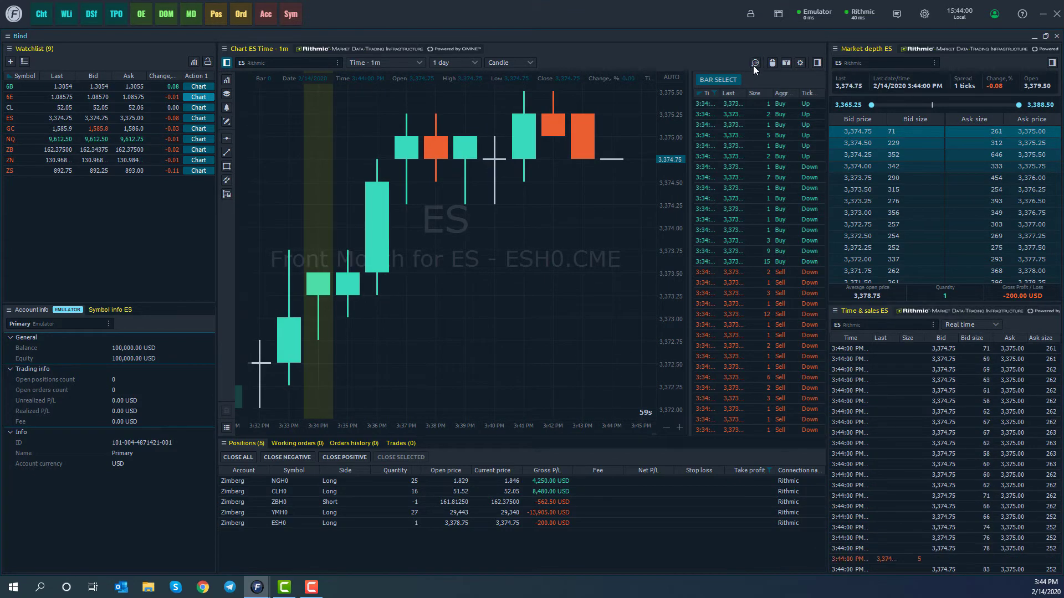
click(757, 63)
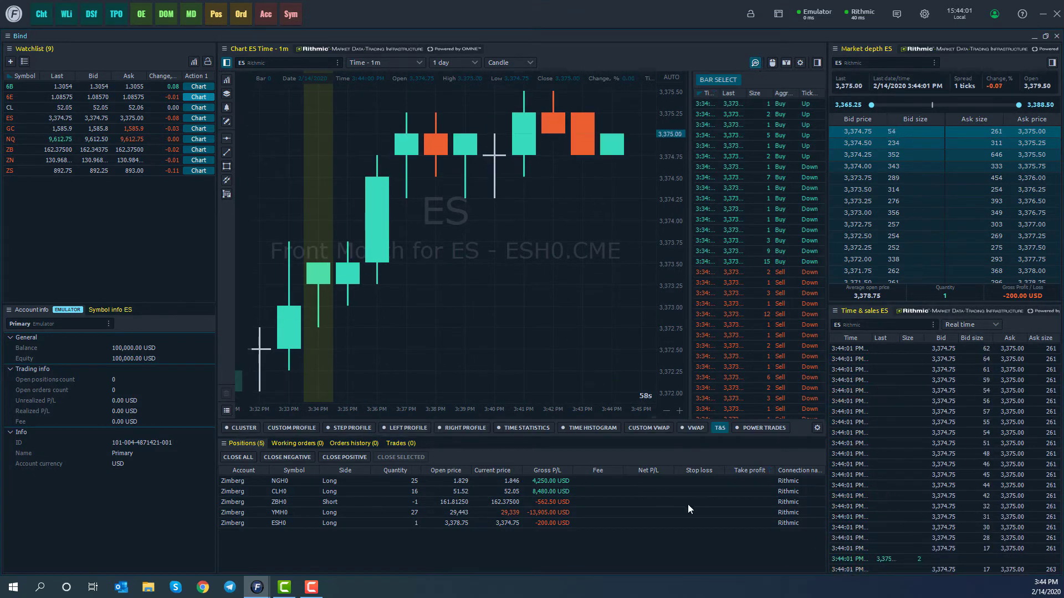
click(720, 428)
click(758, 61)
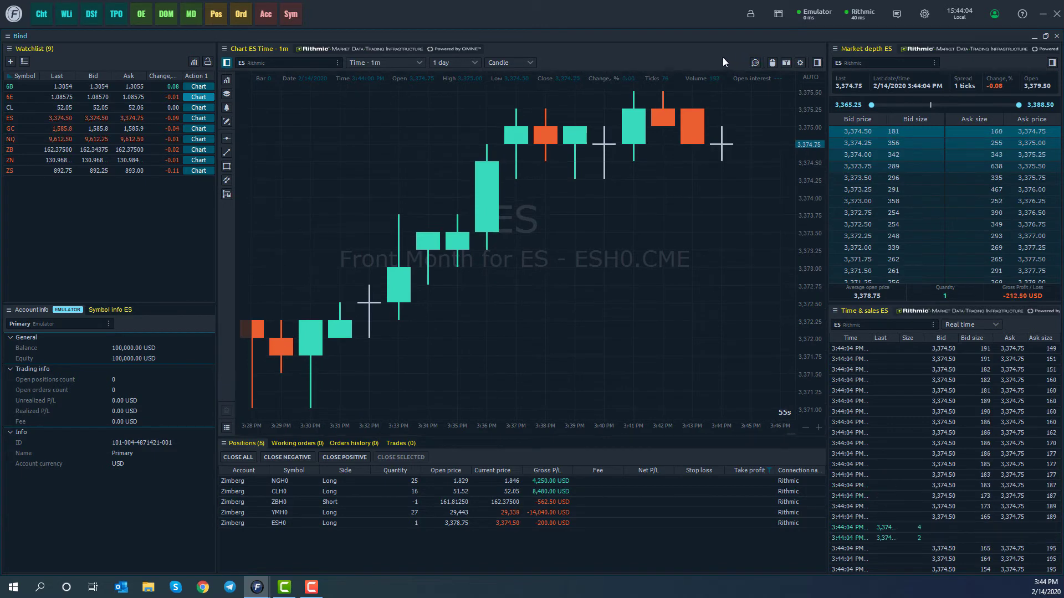
Open a new ES 1-minute chart window with Cht and maximise it to full screen.
click(48, 15)
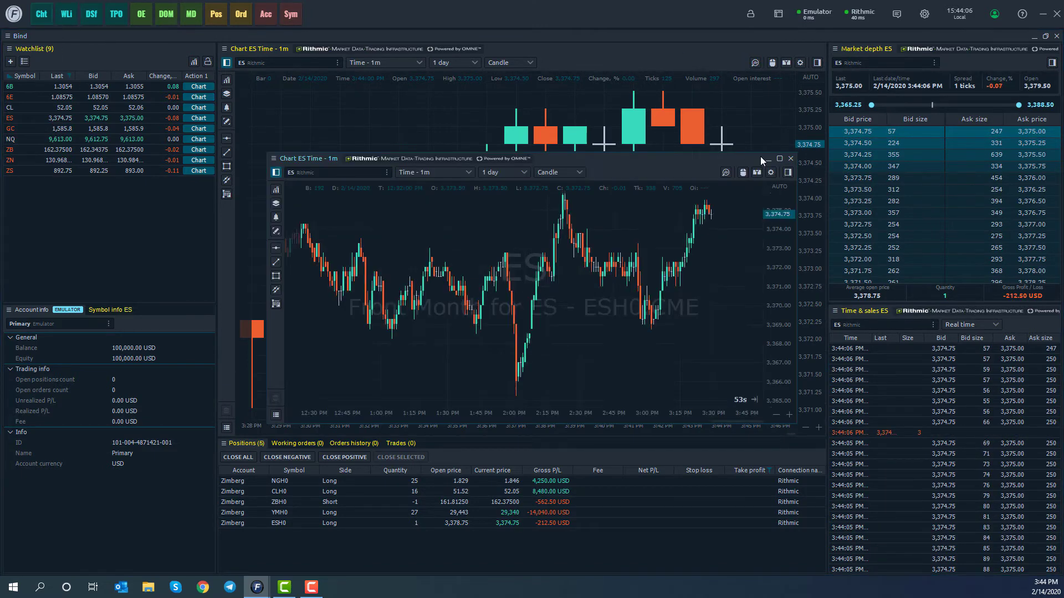
click(779, 159)
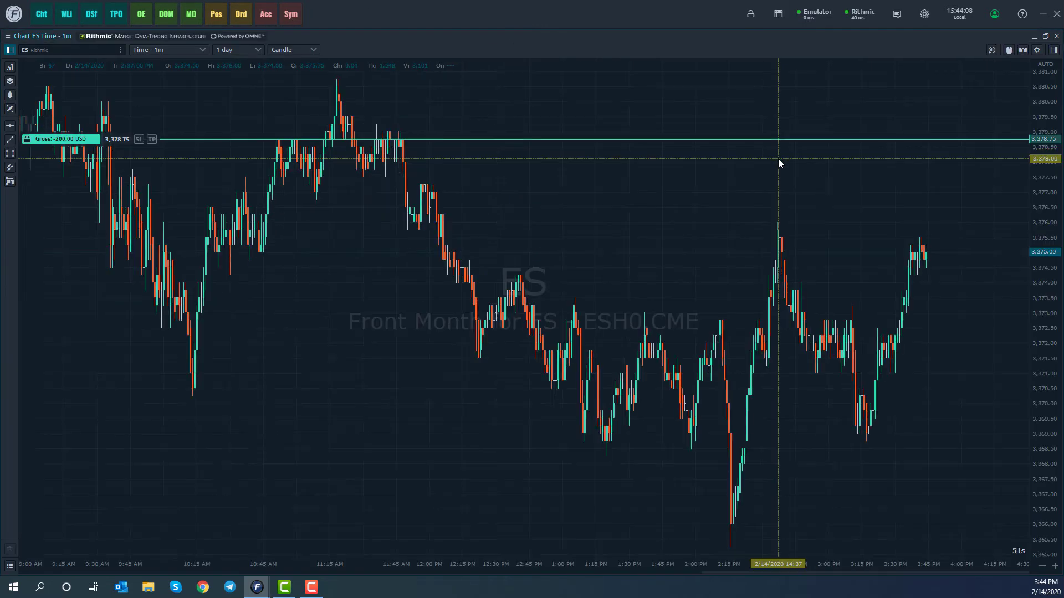
Open the chart period settings and enter editing mode for the favourite periods list.
click(187, 51)
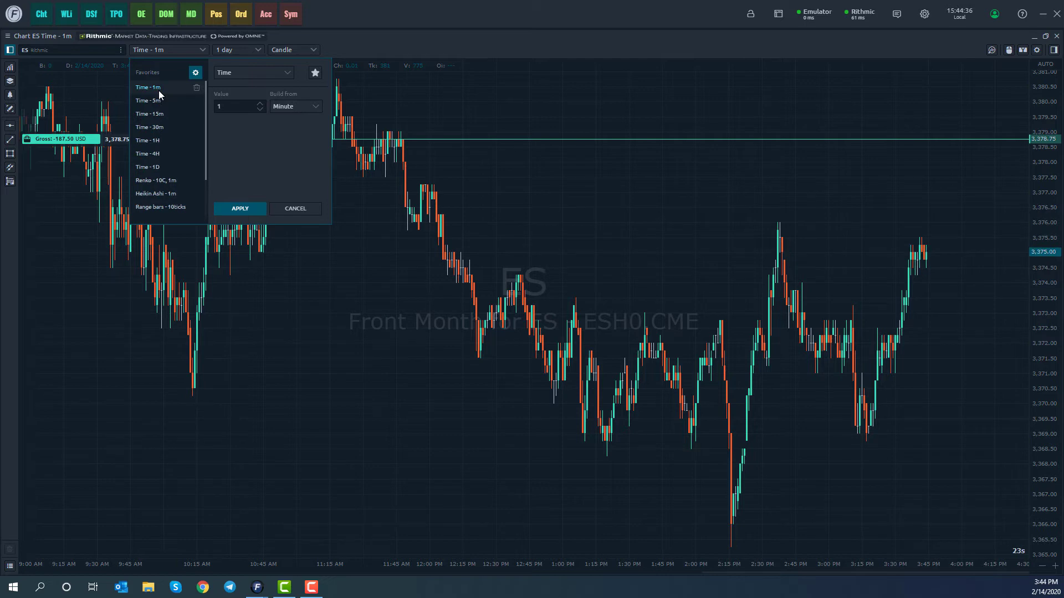
click(195, 74)
scroll(171, 129, down, 2)
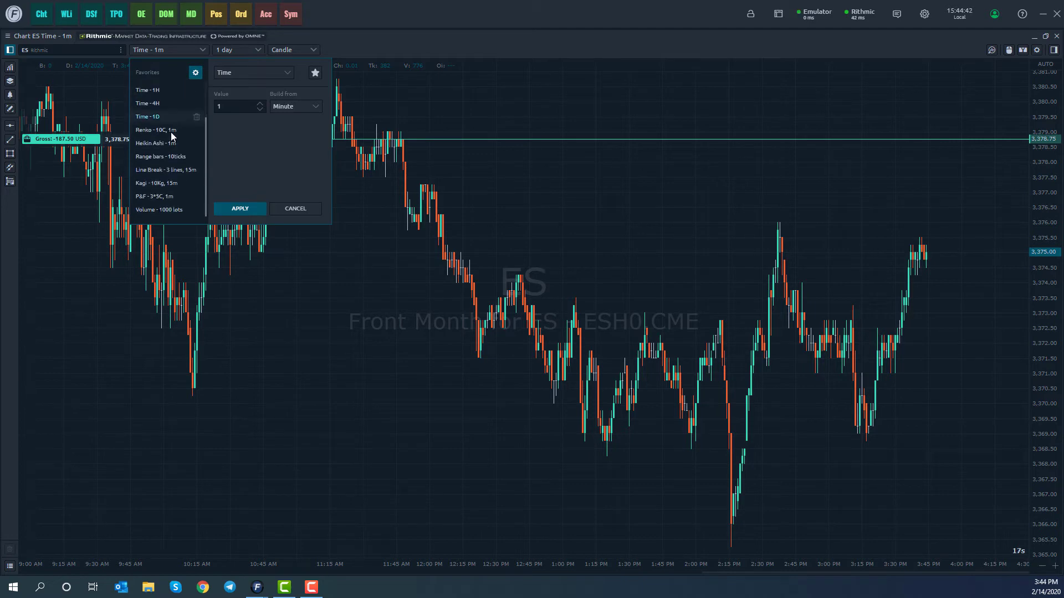
click(191, 75)
click(195, 73)
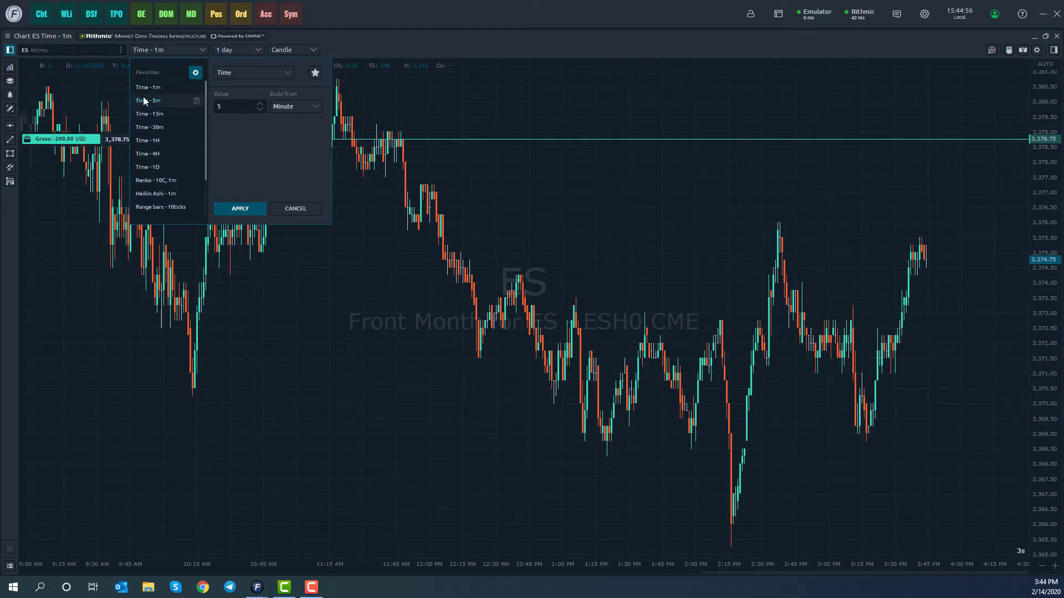
Load the Time - 15m, 30m and 1H favourites and list the available chart types.
click(148, 113)
click(149, 127)
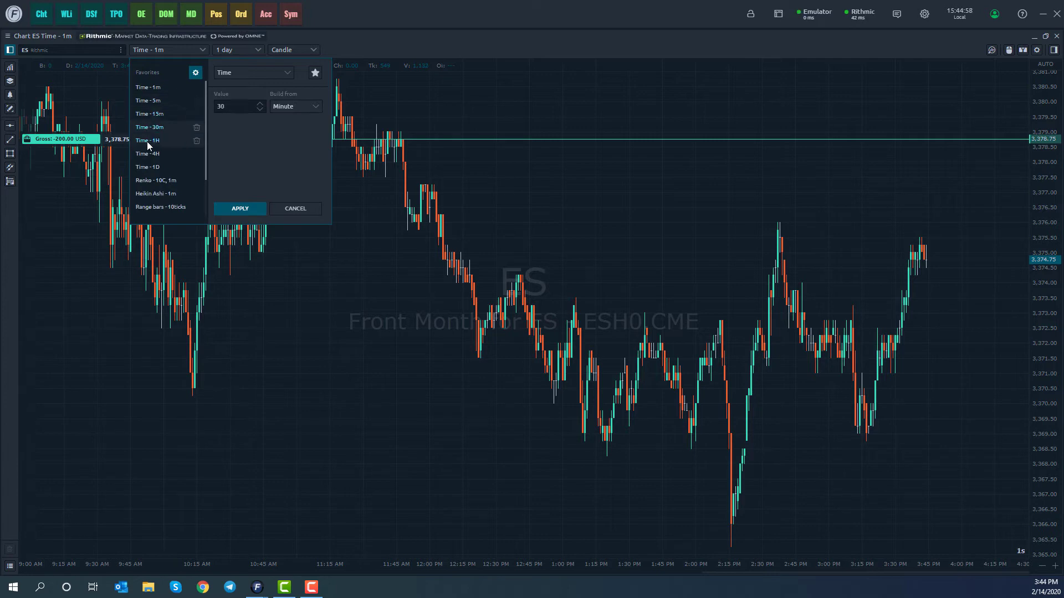
click(149, 142)
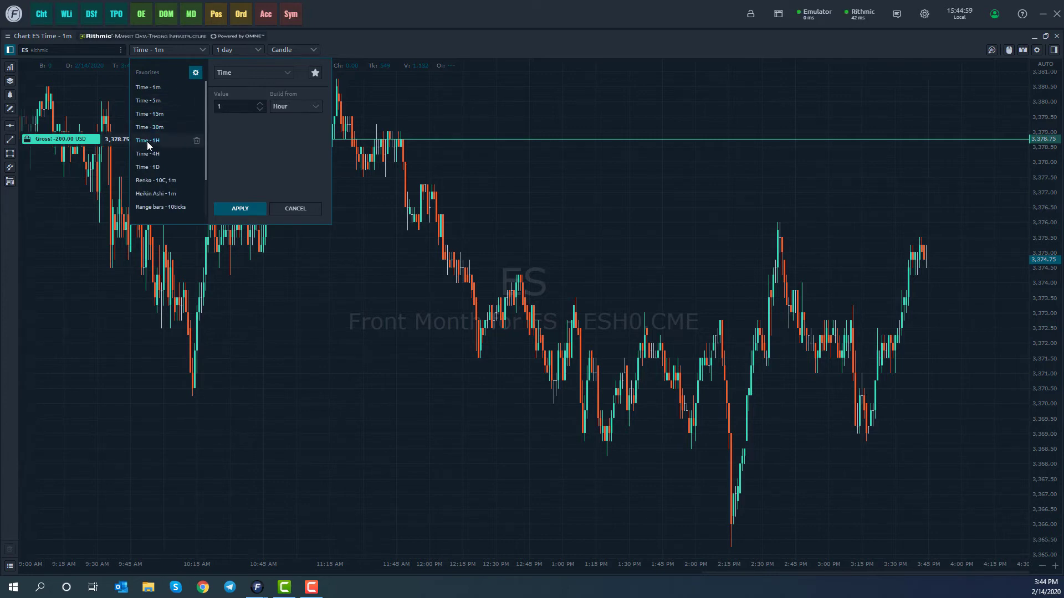
click(244, 76)
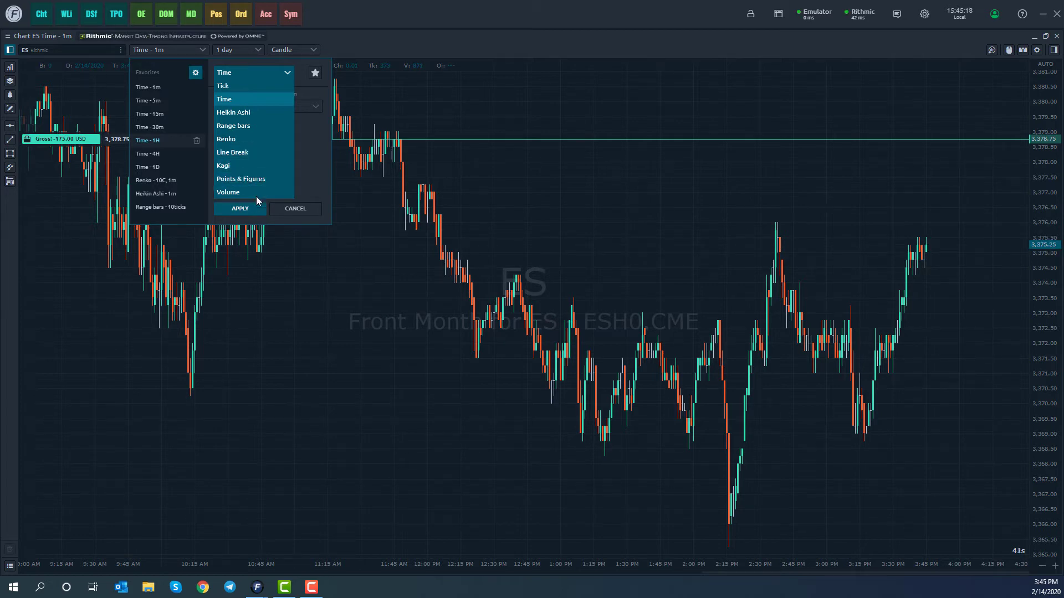
Keep the Time chart type, set Build from to Year and enter a period value of 50.
click(315, 154)
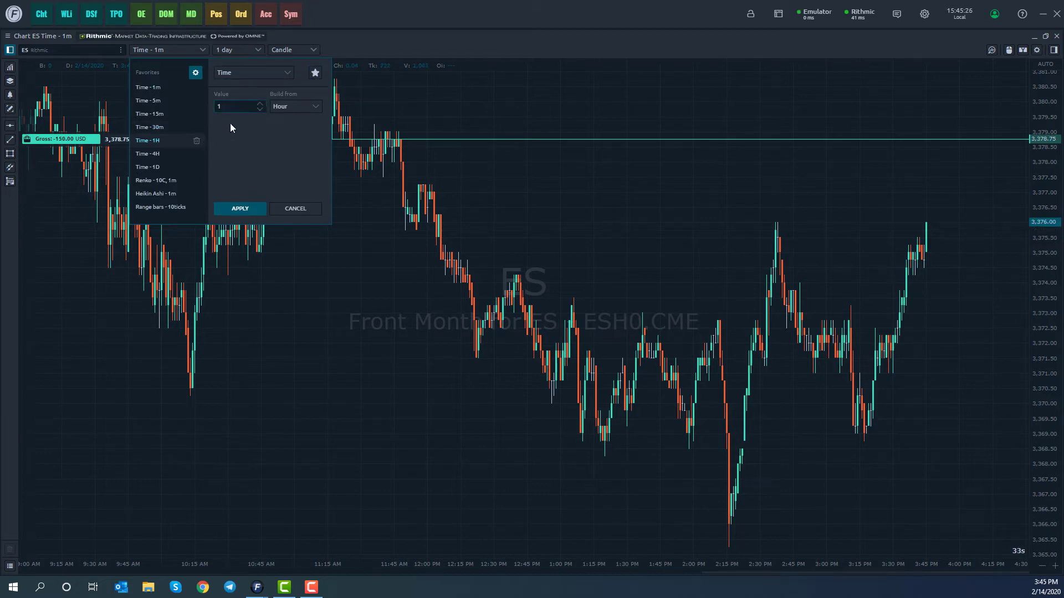
double_click(241, 107)
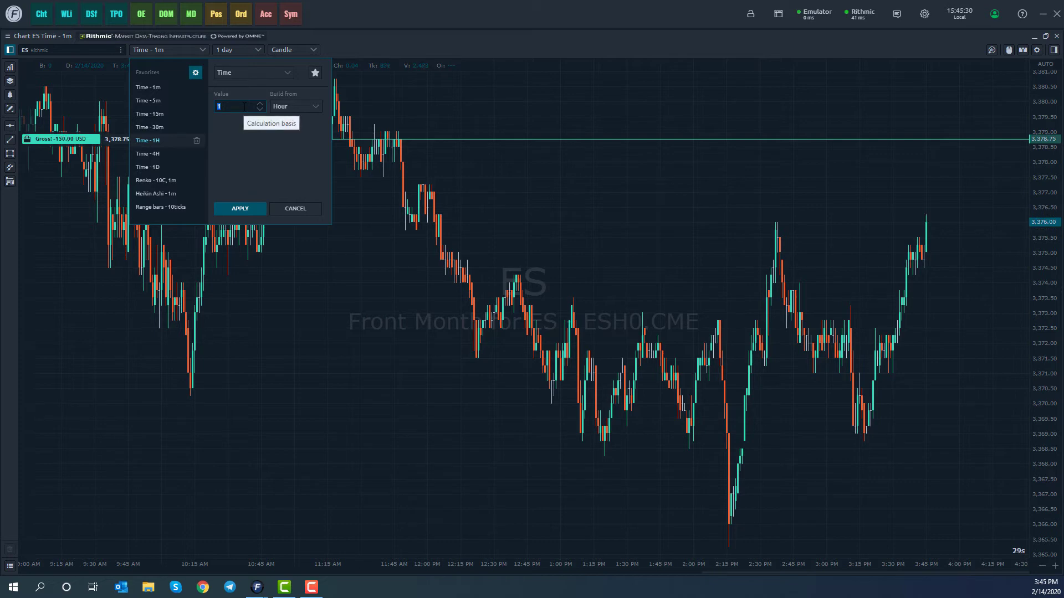
click(301, 108)
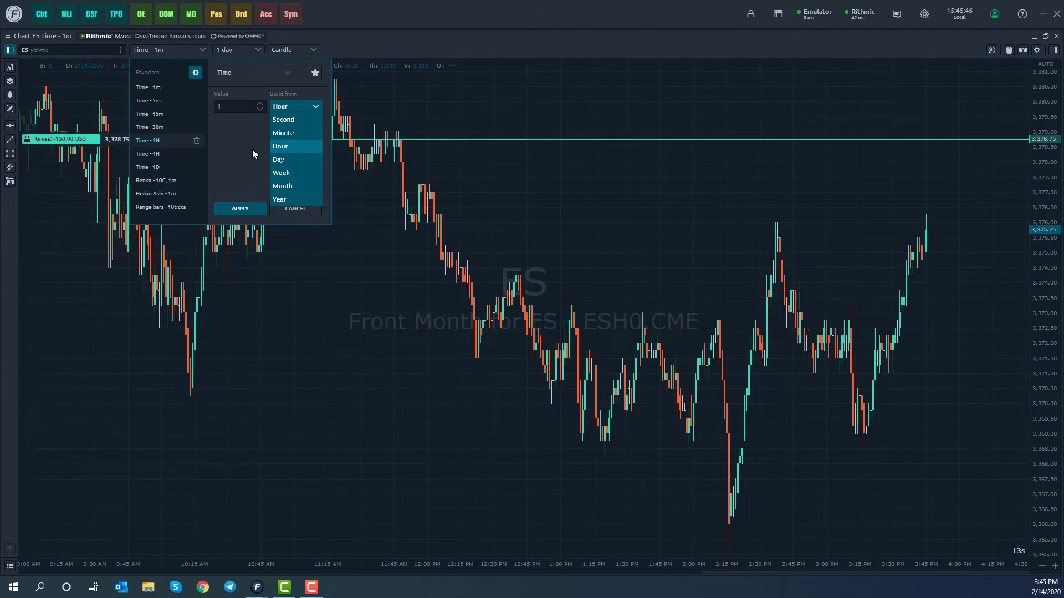
click(279, 199)
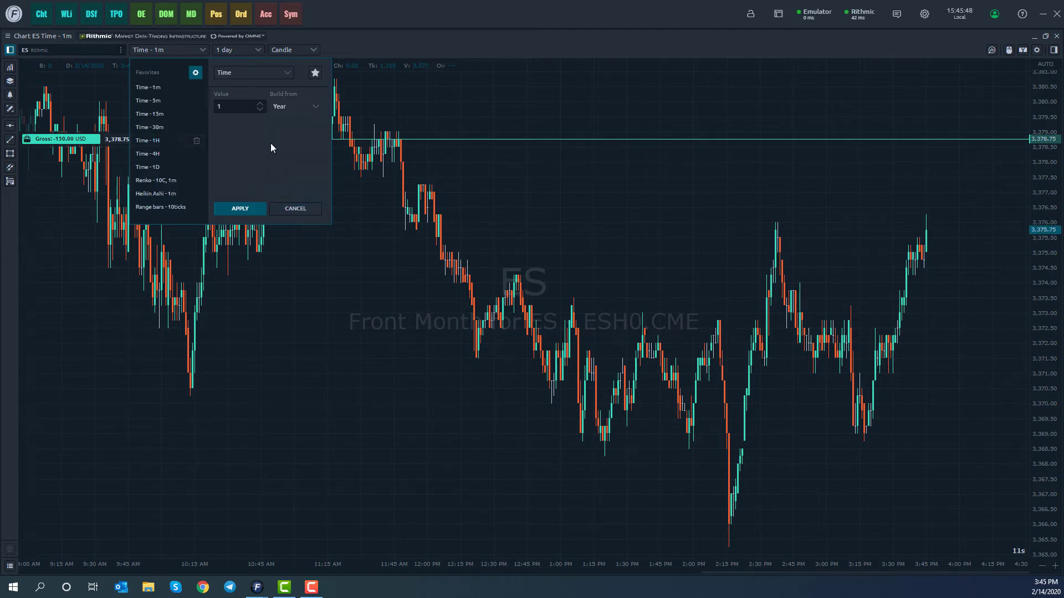
click(245, 101)
key(BackSpace)
text(50)
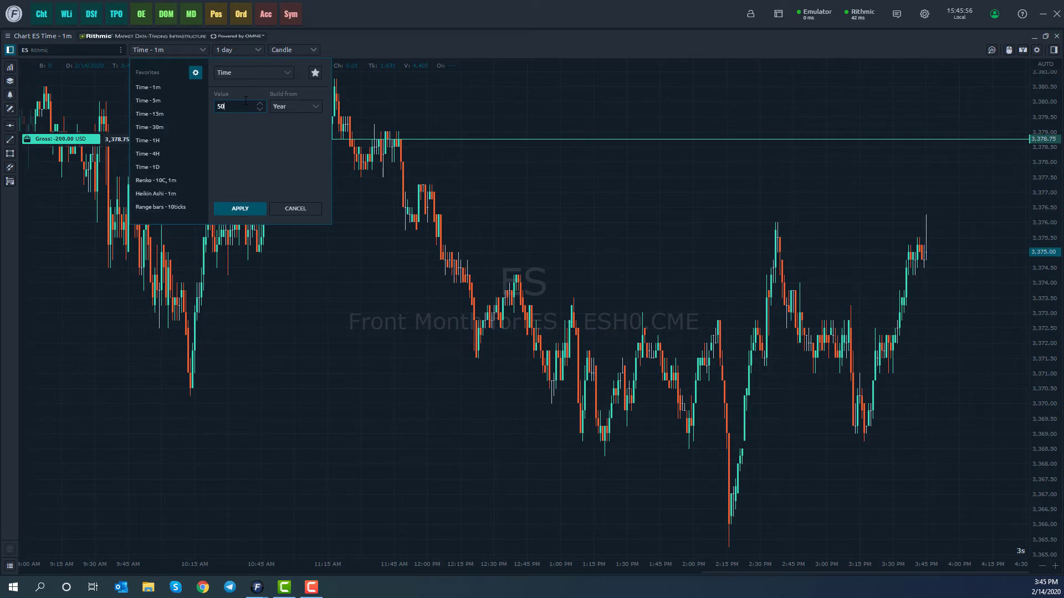
Build the period from Second, star the 1-second interval and apply it to the ES chart.
click(311, 100)
click(302, 120)
scroll(185, 145, down, 2)
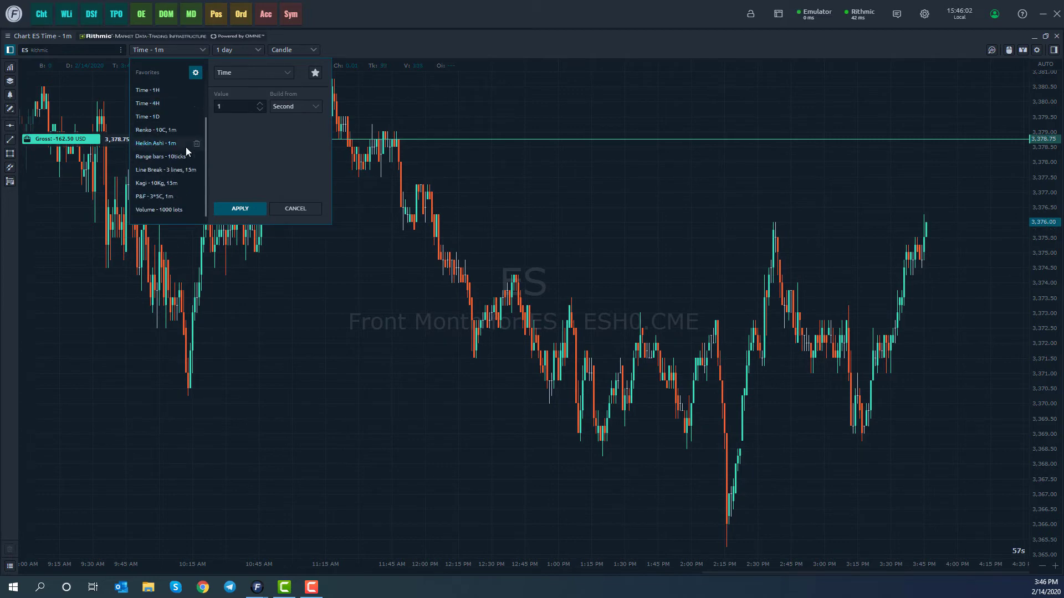
scroll(185, 147, up, 2)
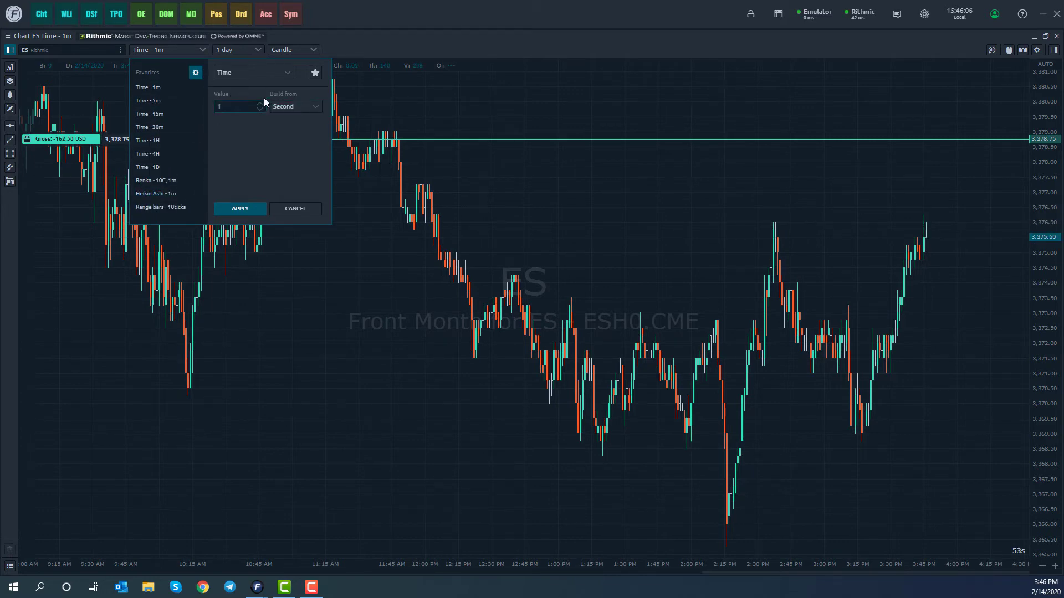
click(315, 73)
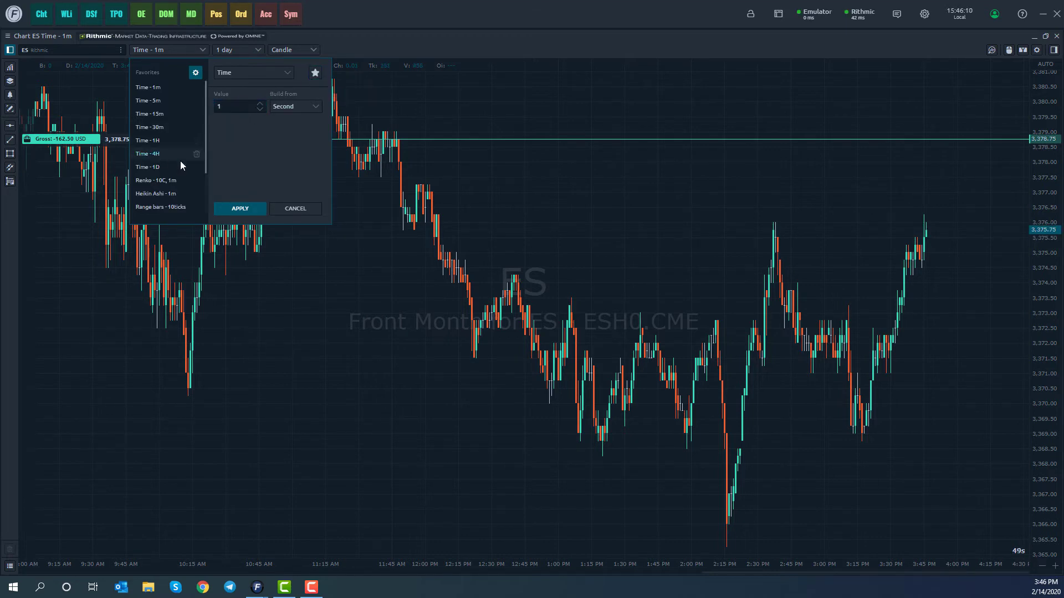
click(238, 209)
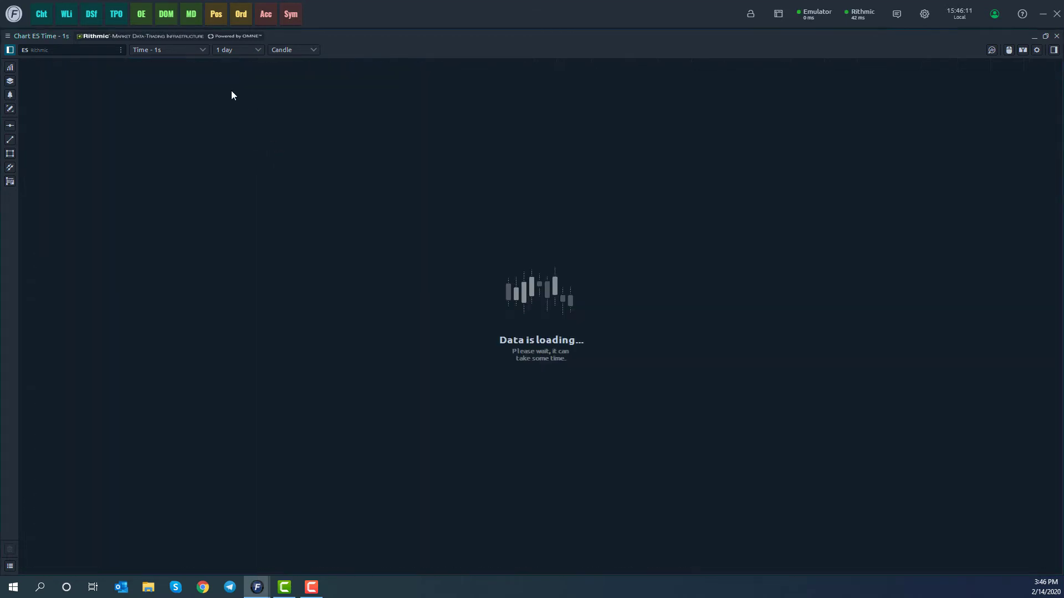
Reopen the interval settings and add Time - 1s to the favourites again.
click(188, 50)
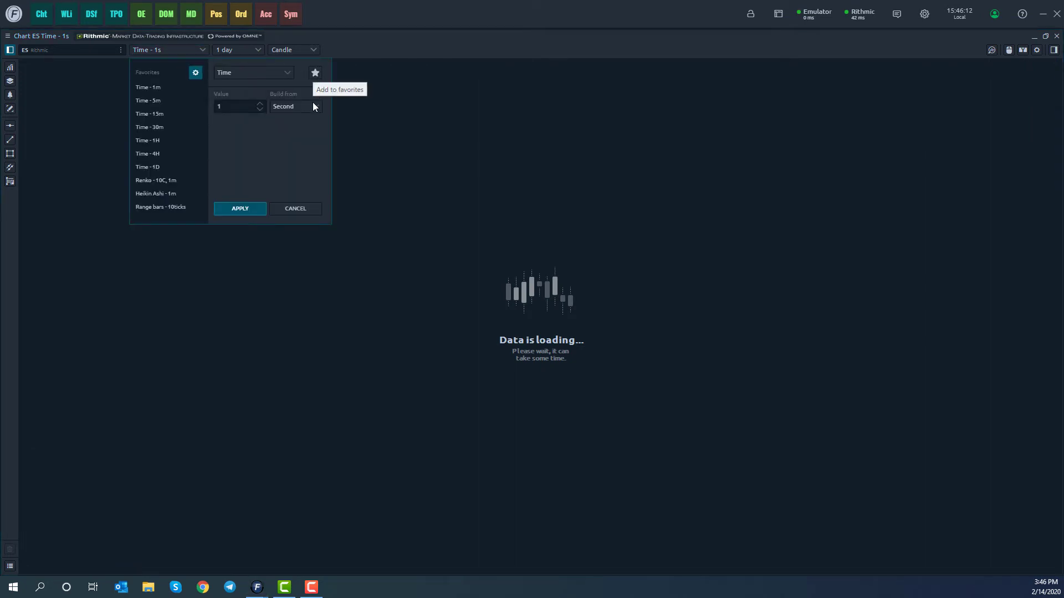
click(315, 72)
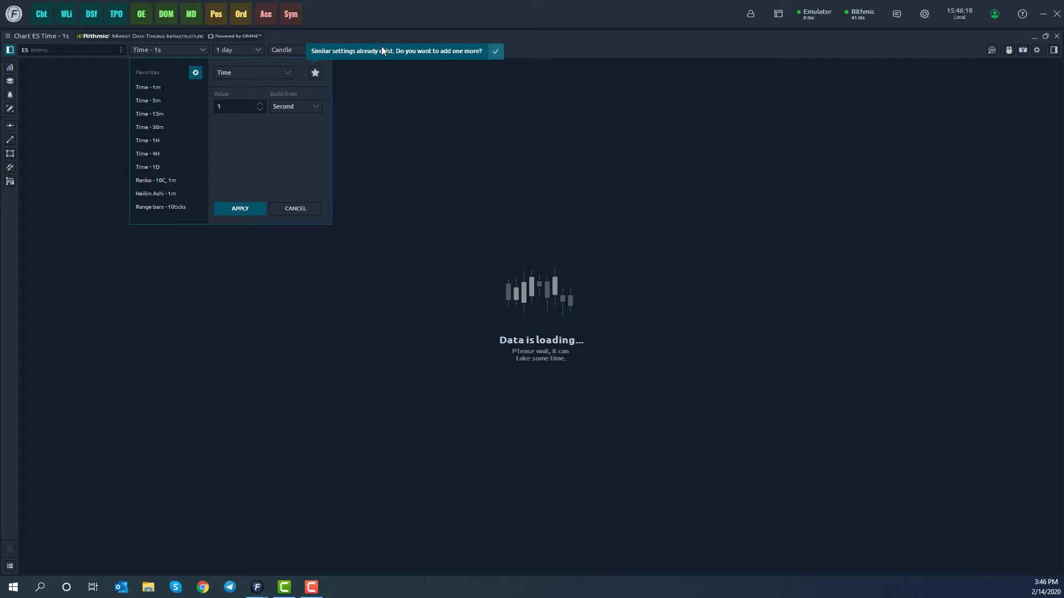
scroll(170, 179, down, 3)
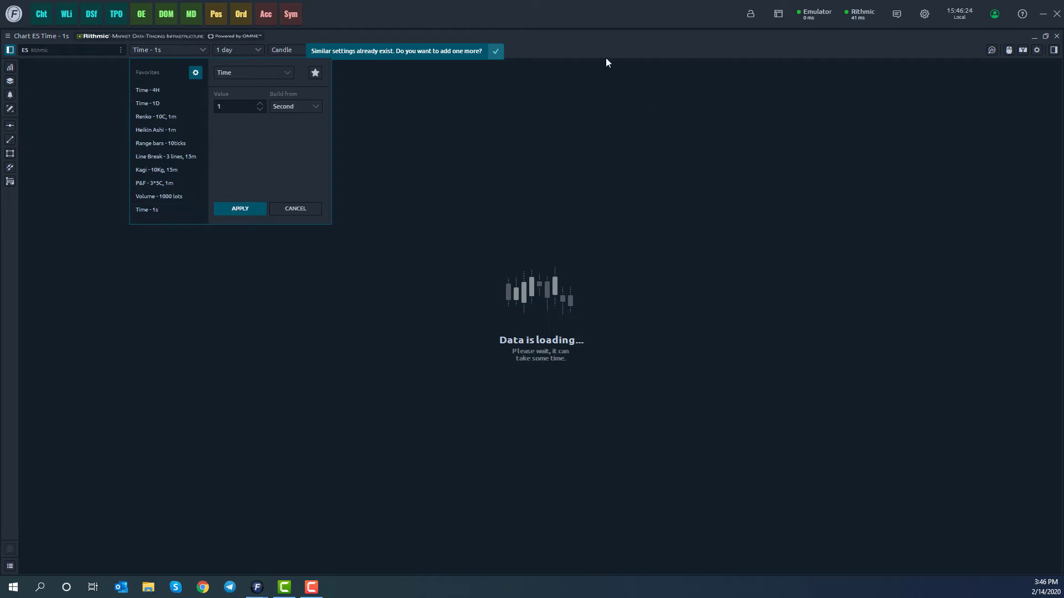
Confirm the duplicate 1-second favourite, then save a 30-second interval as a favourite.
click(493, 53)
scroll(176, 144, down, 1)
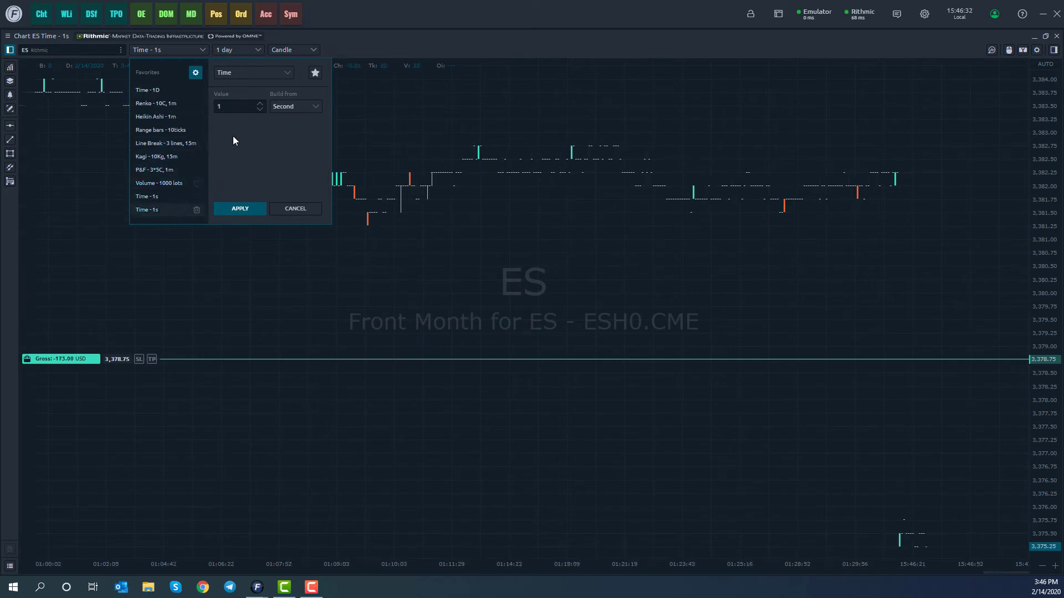
double_click(242, 107)
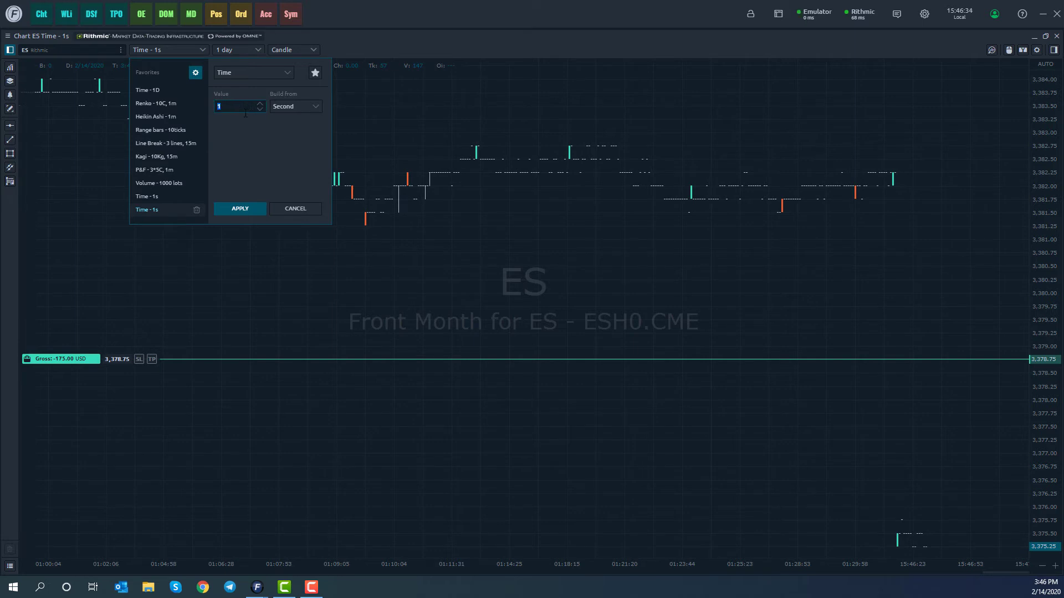
text(30)
click(315, 72)
Delete one of the duplicate Time - 1s favourites and confirm the removal.
scroll(162, 192, down, 1)
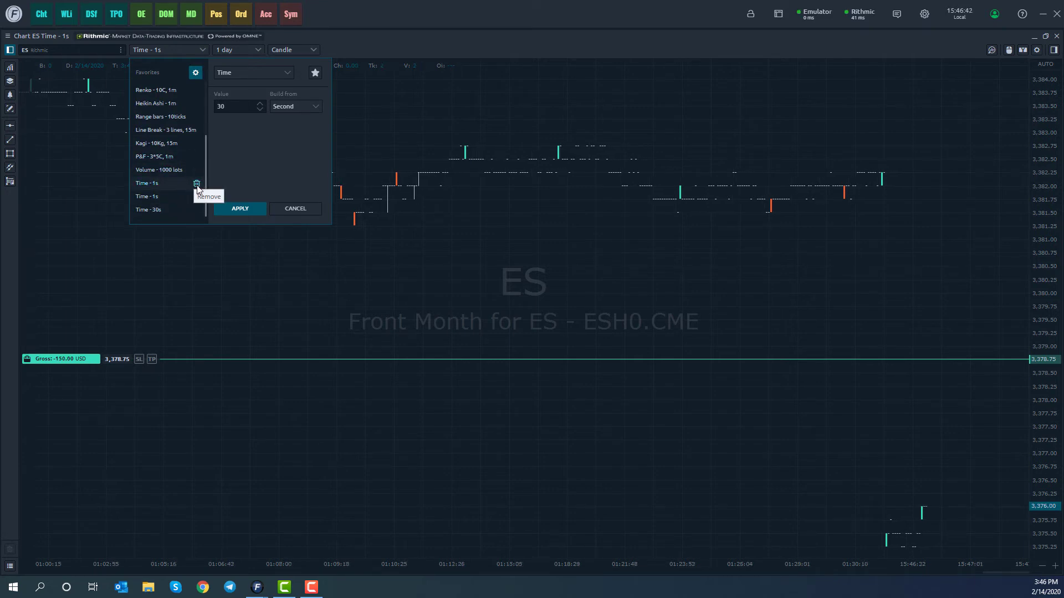
click(196, 183)
click(327, 164)
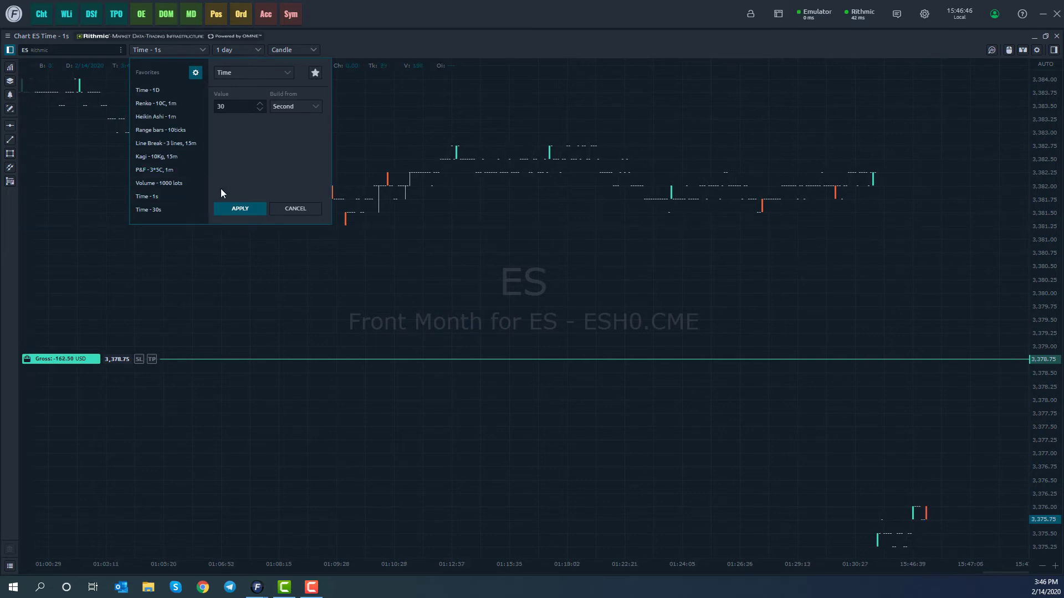
scroll(162, 179, up, 3)
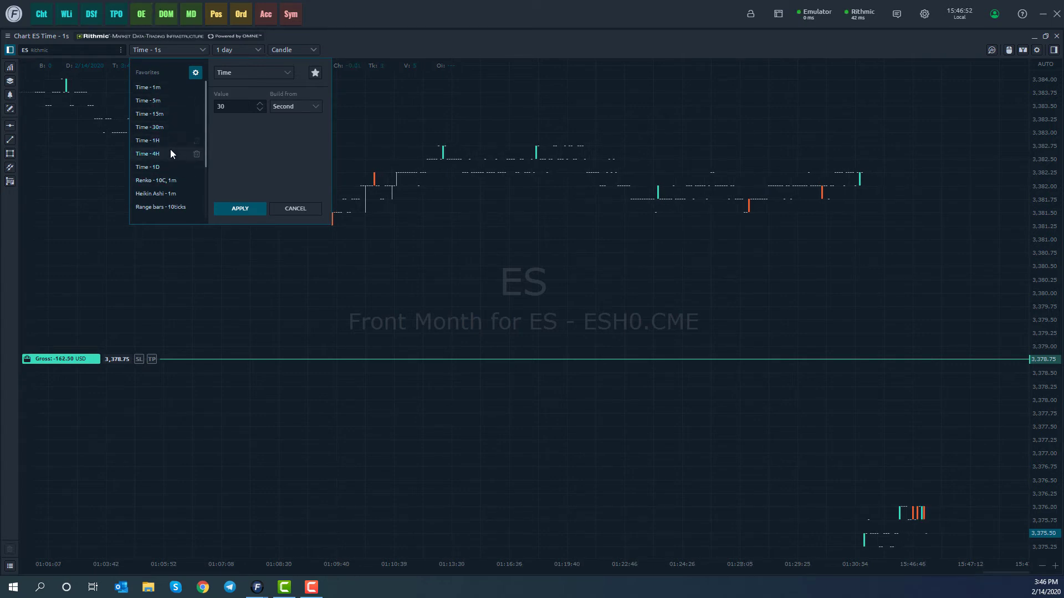
scroll(175, 139, down, 3)
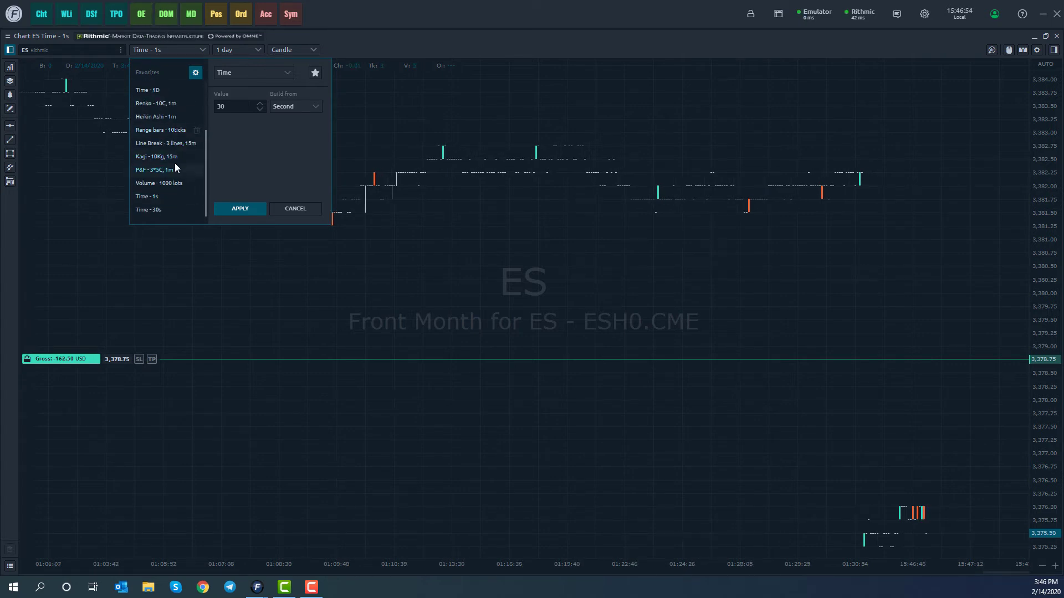
scroll(164, 171, up, 3)
Apply Heikin Ashi bars built from Minute with value 1 to the ES chart.
click(249, 74)
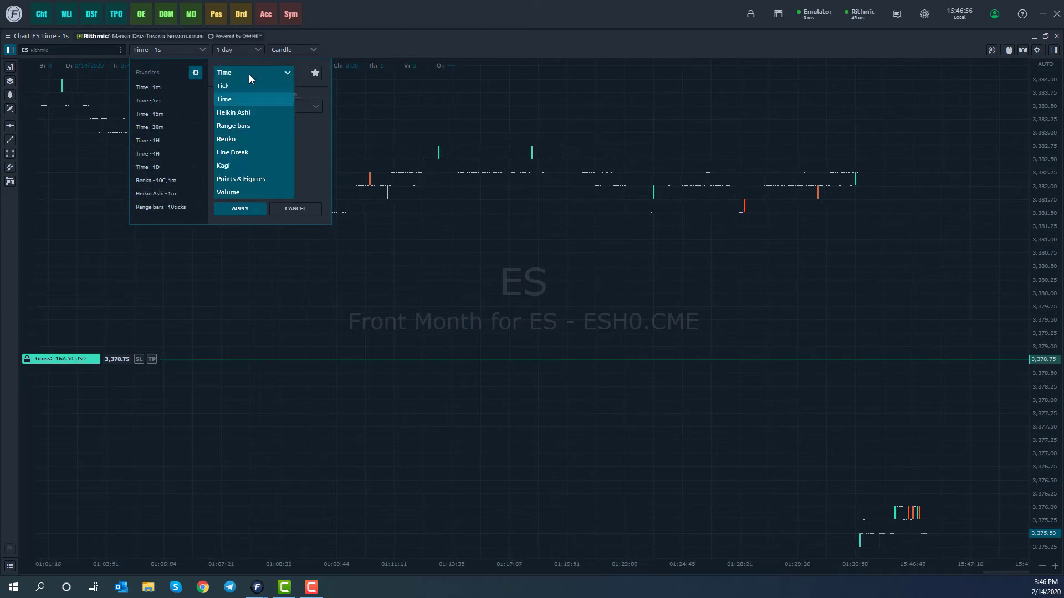
click(244, 116)
click(304, 107)
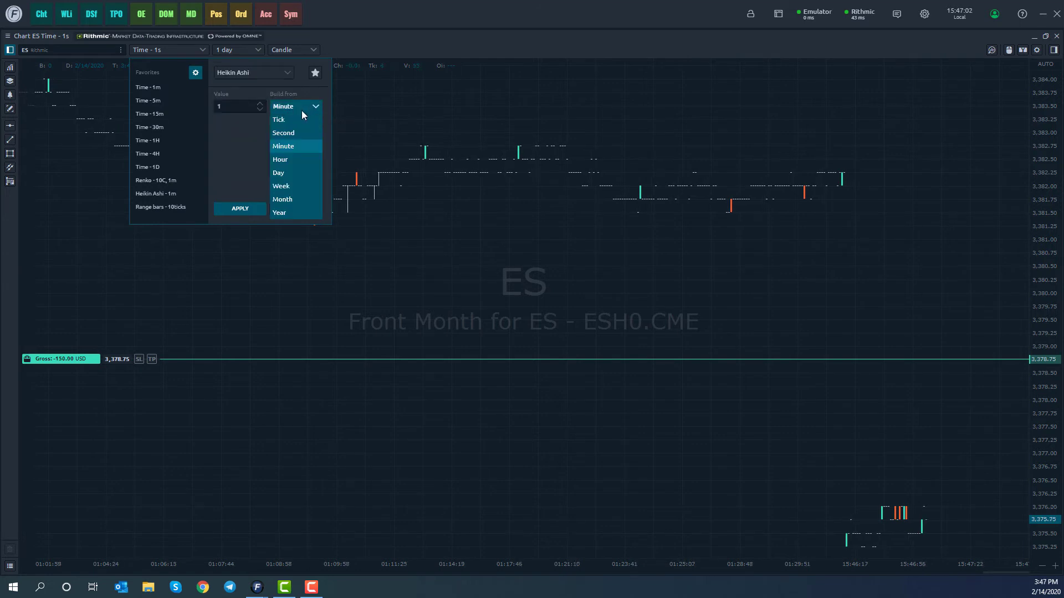
click(287, 146)
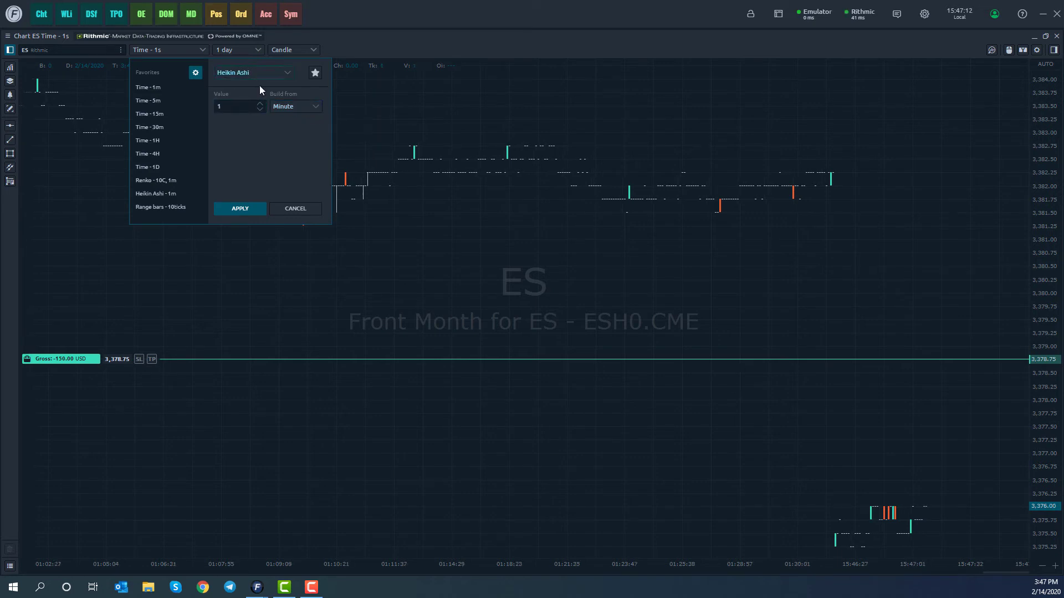
click(251, 211)
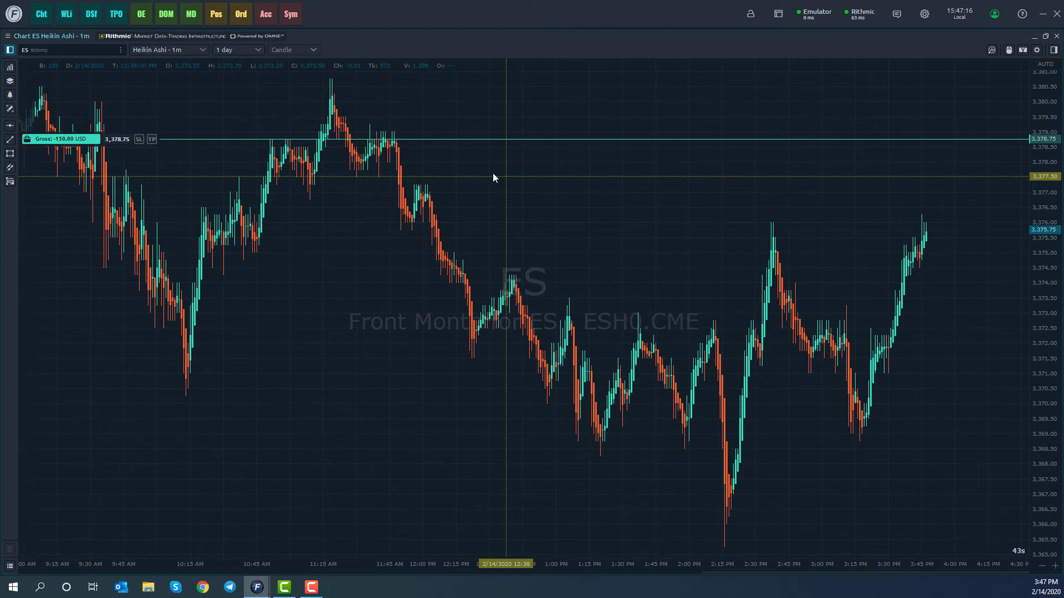
Load the 'Line Break - 3 lines, 15m' favourite and apply it to the ES chart.
click(191, 50)
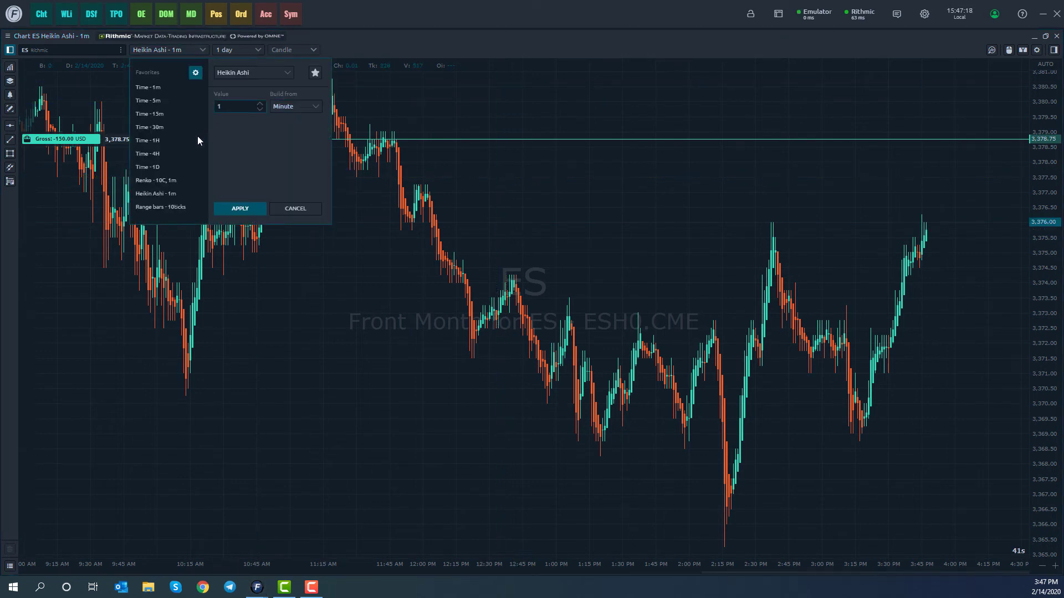
scroll(164, 177, down, 3)
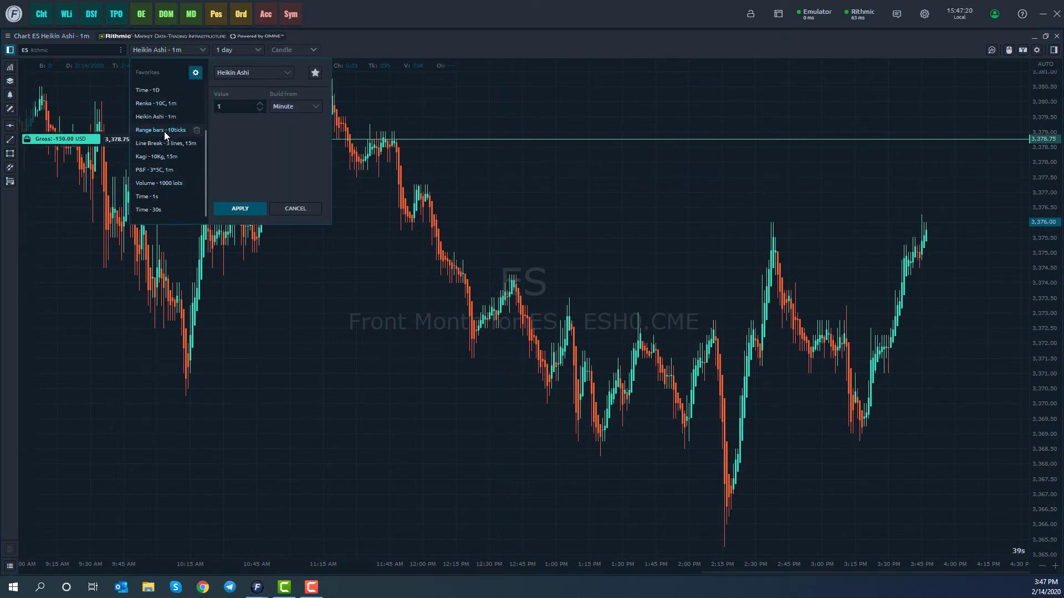
click(164, 145)
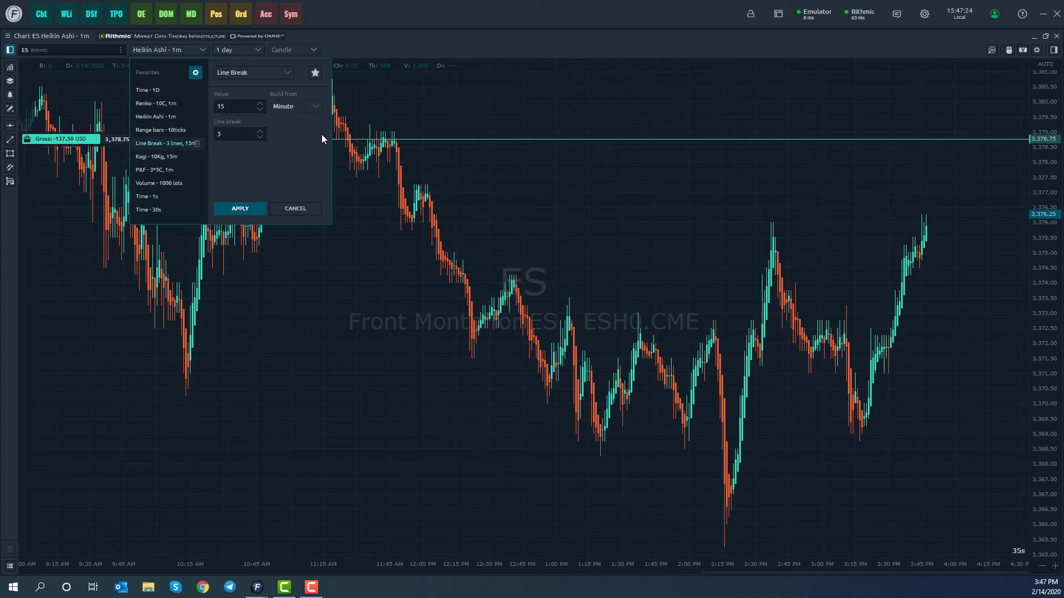
click(240, 209)
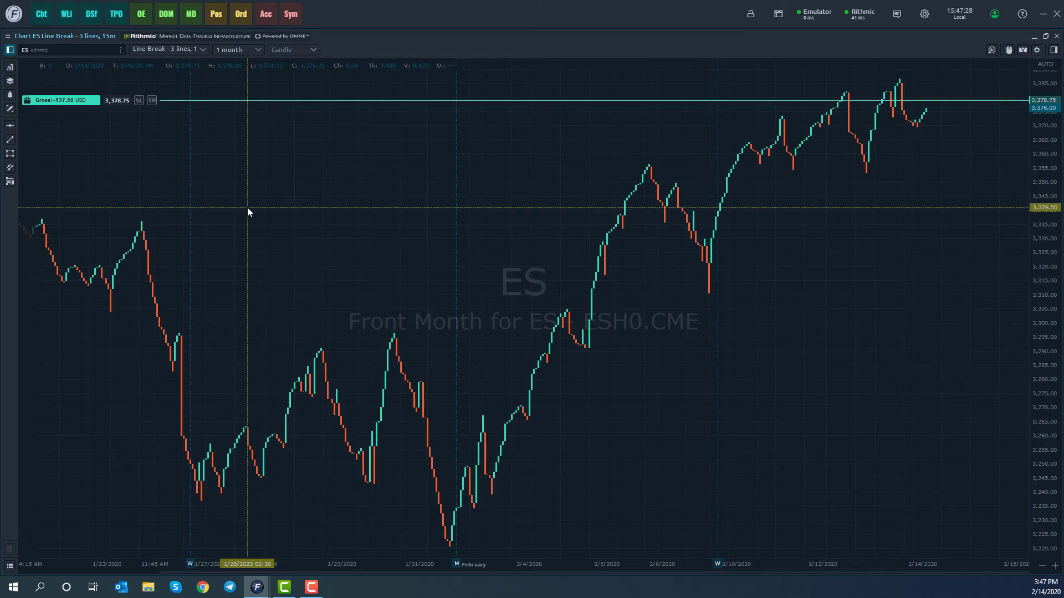
Apply the 'Renko - 10C, 1m' favourite, keeping the Classic brick style.
click(182, 49)
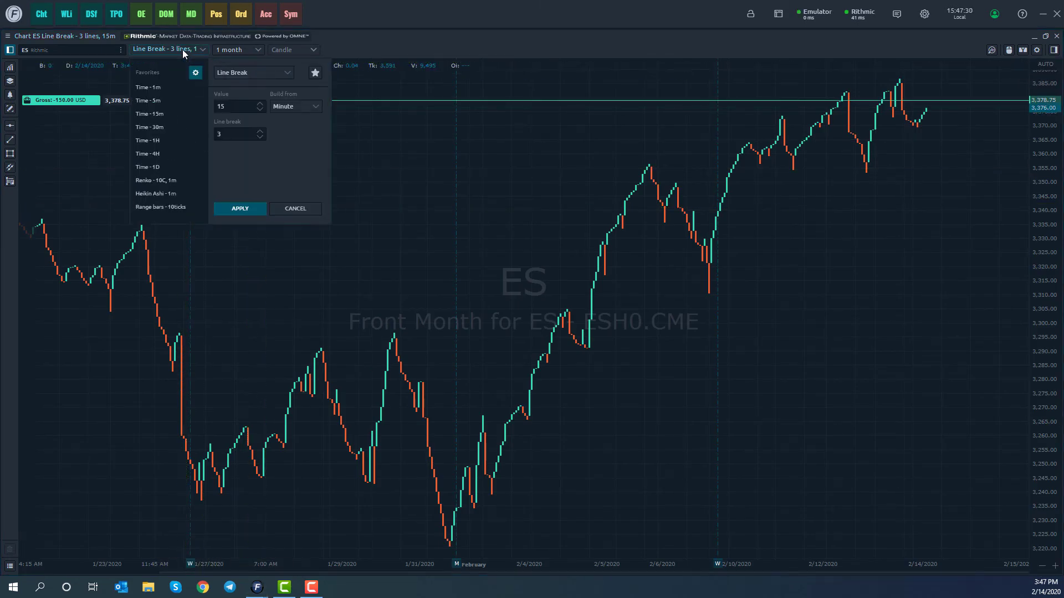
click(167, 180)
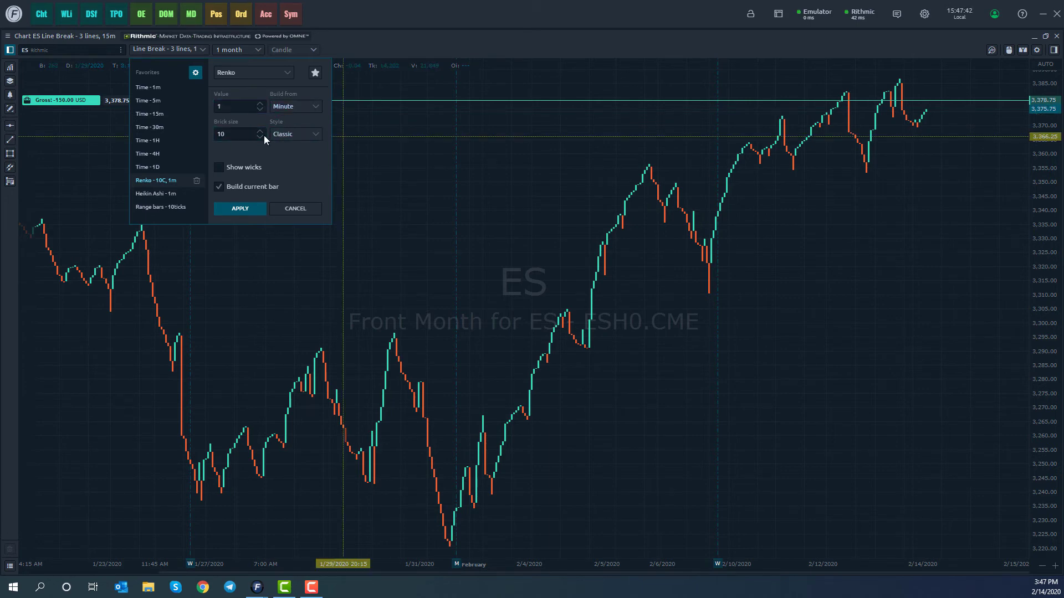
click(315, 136)
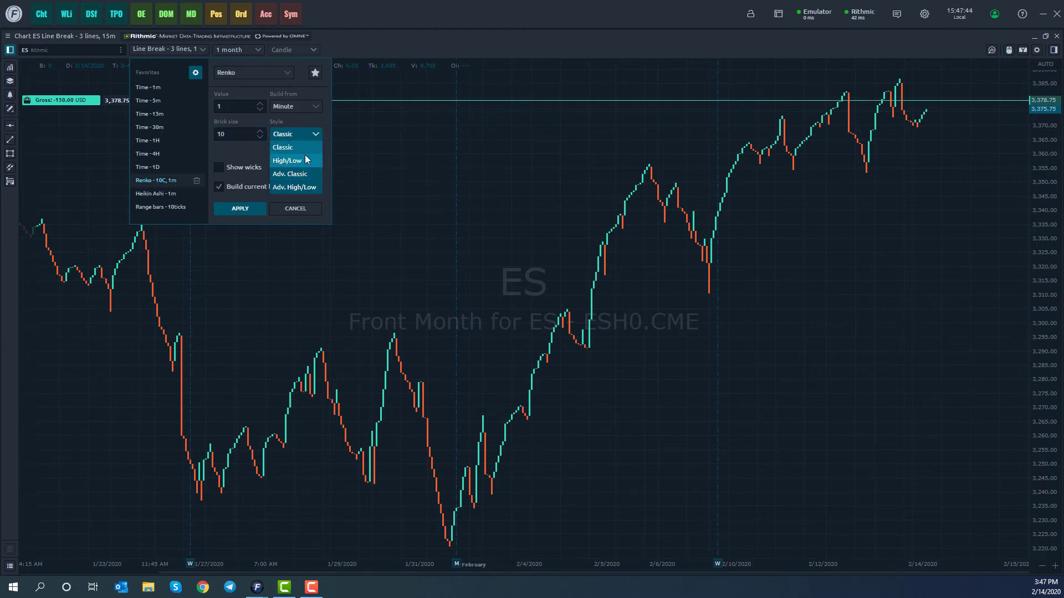
click(244, 151)
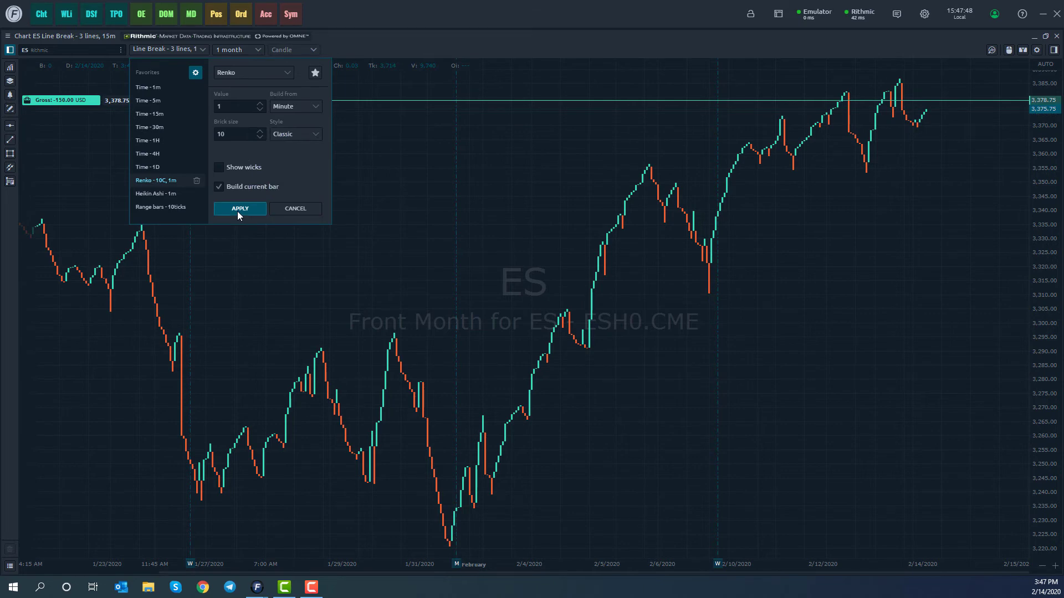
click(238, 212)
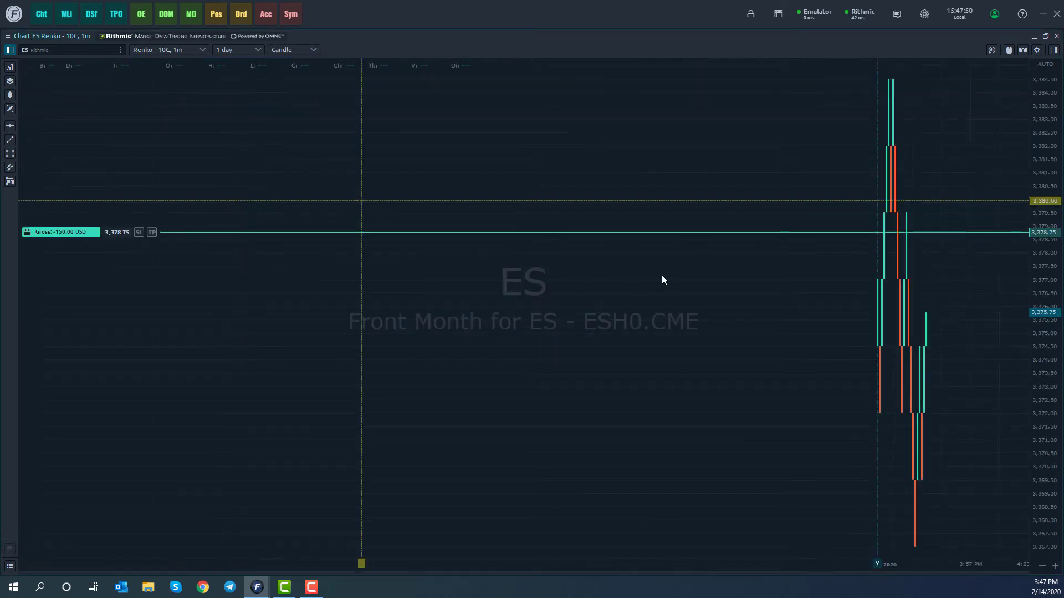
Set the Renko 10C, 1m chart's history range to 50 years and reopen its bar-type settings.
scroll(739, 293, up, 5)
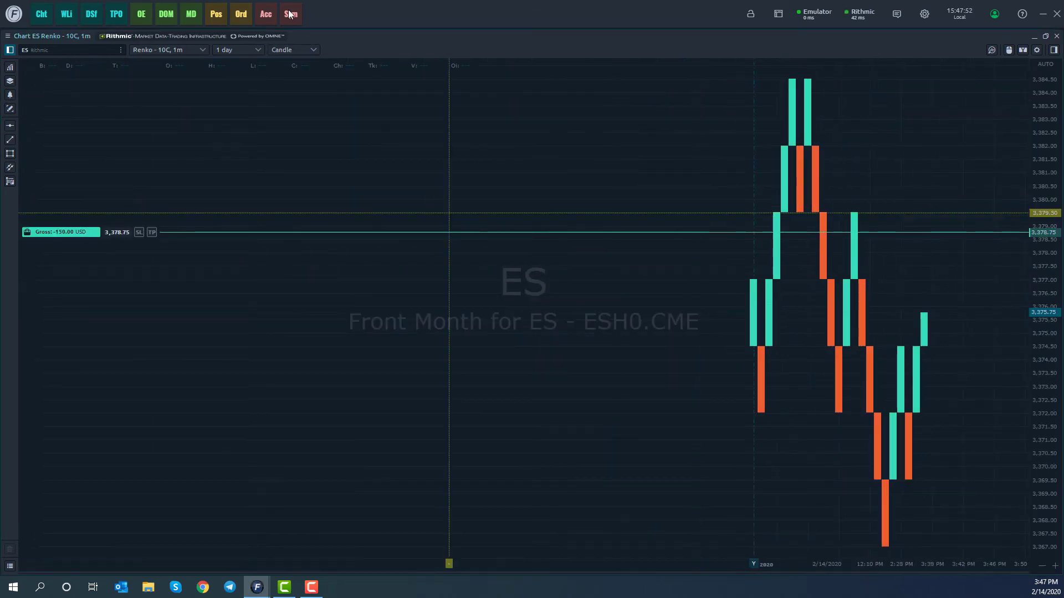
click(251, 48)
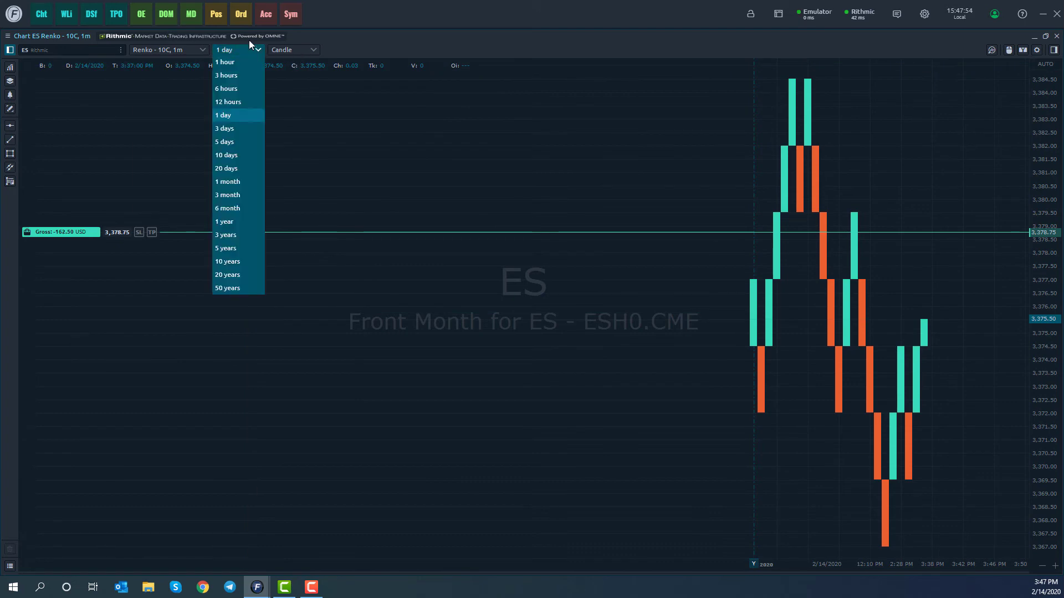
click(189, 51)
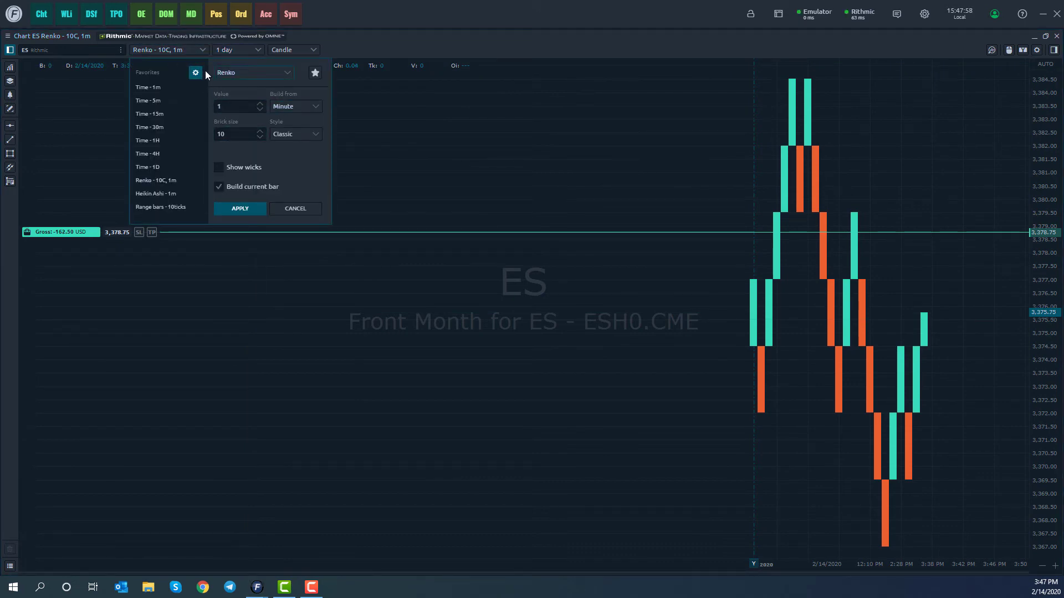
click(229, 53)
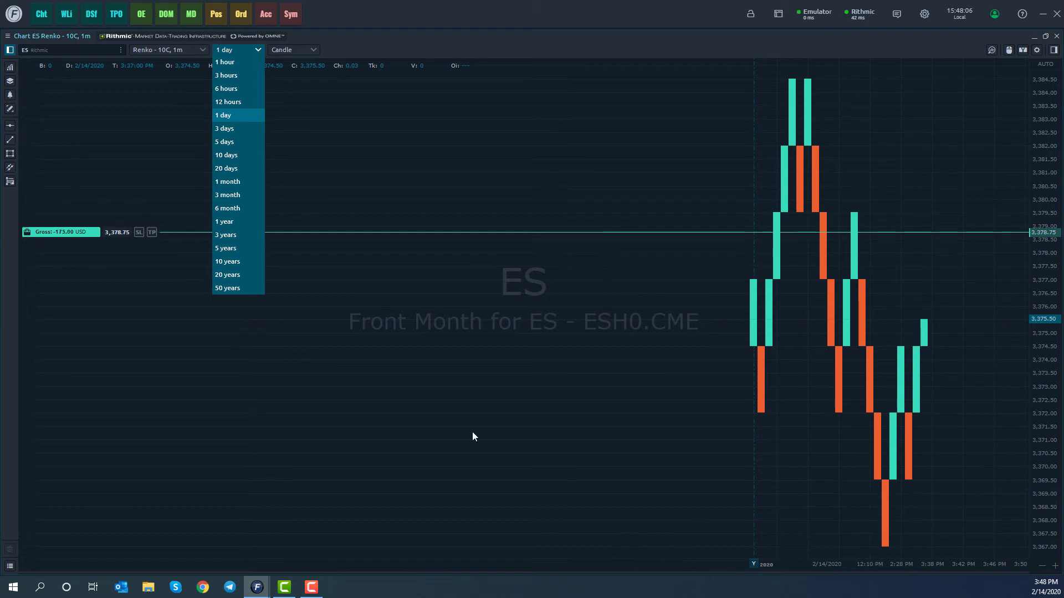
click(249, 288)
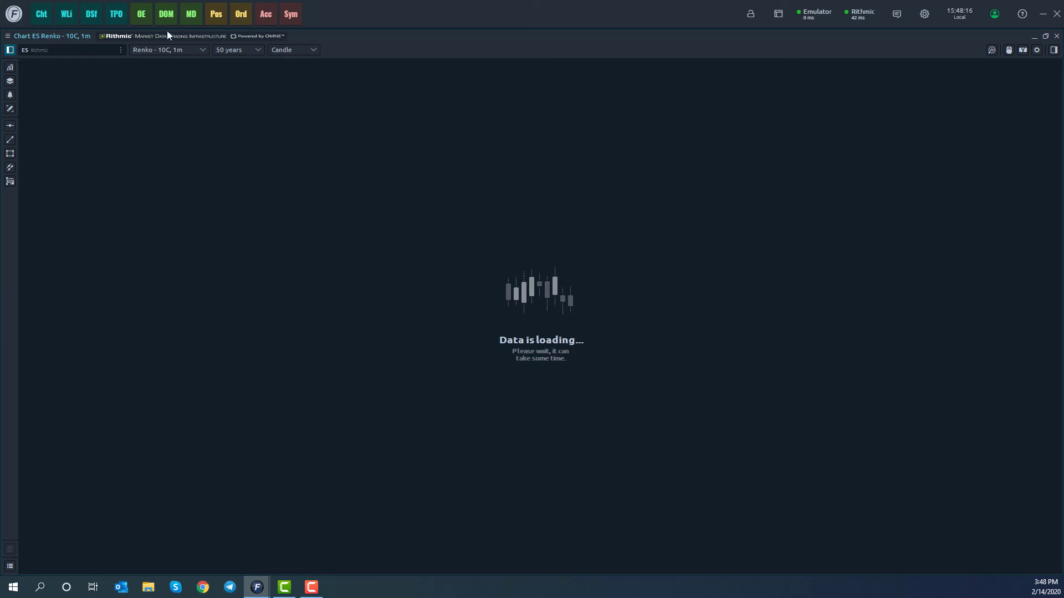
click(173, 50)
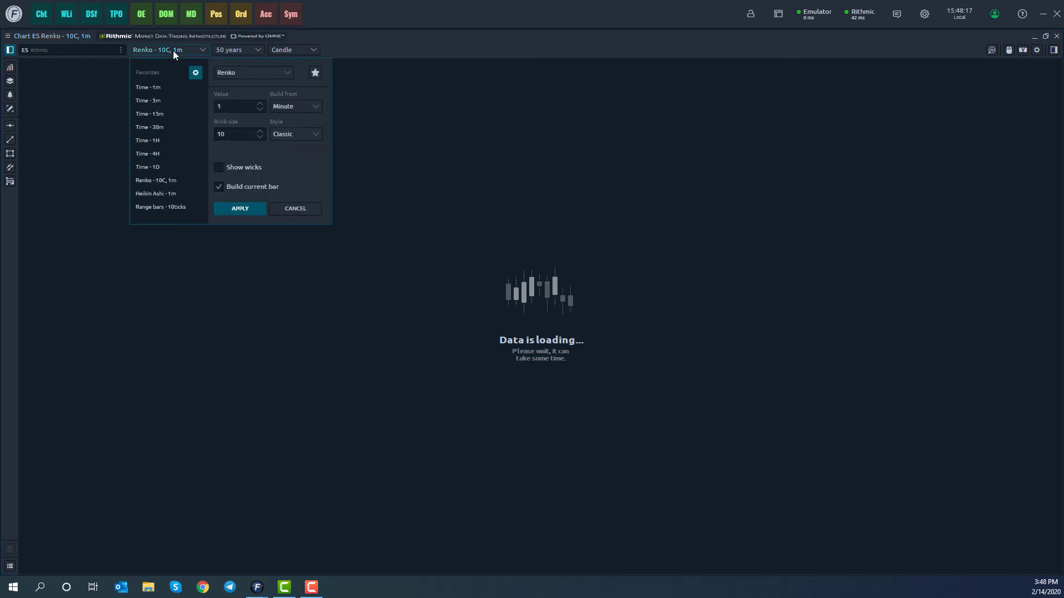
Apply the Time - 1m favourite and set the history range to 10 days.
click(152, 91)
click(242, 213)
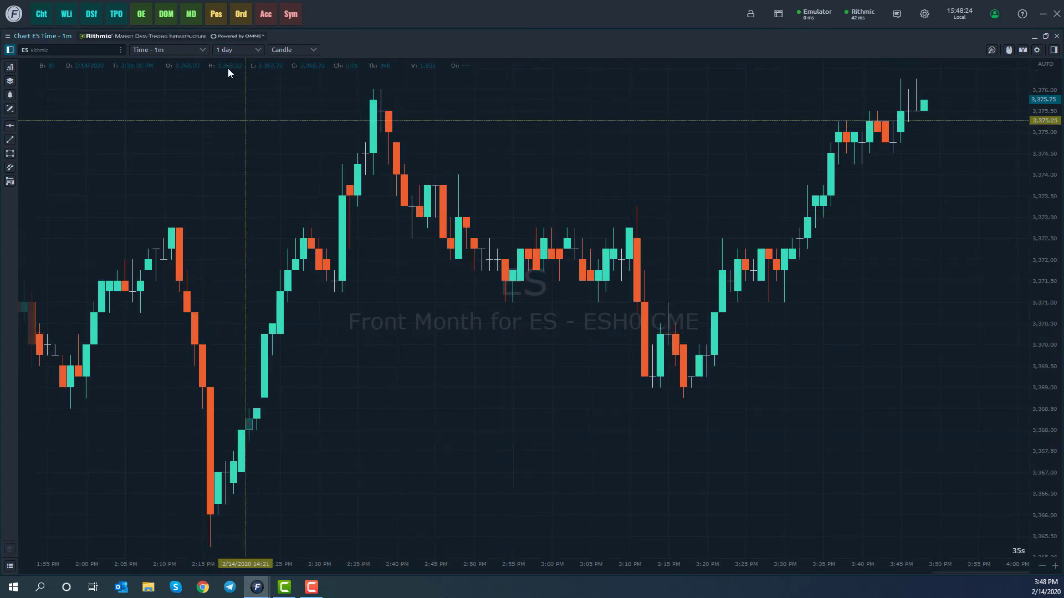
click(247, 50)
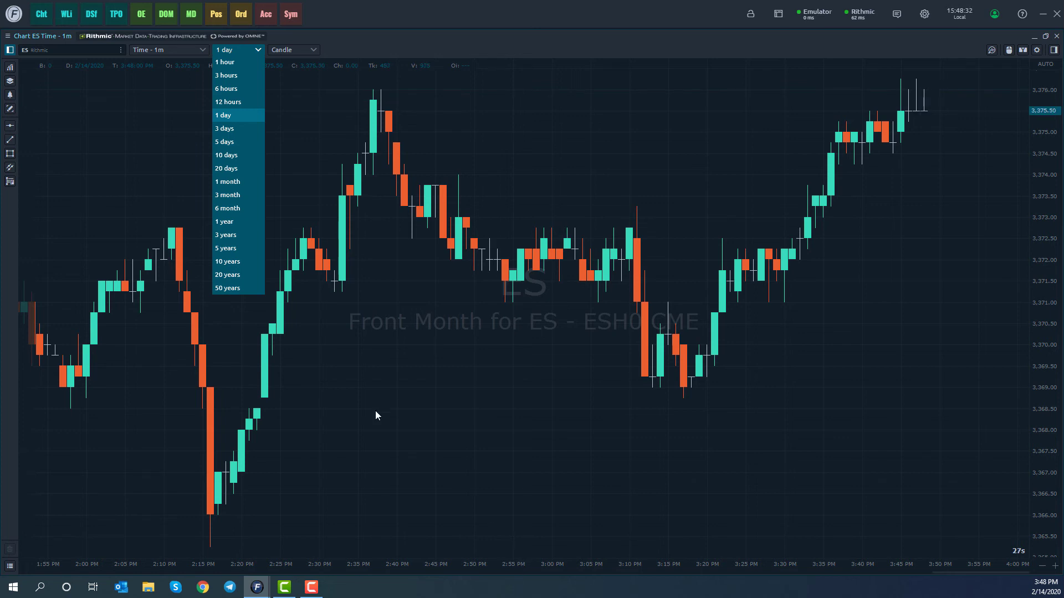
click(247, 154)
scroll(287, 421, down, 6)
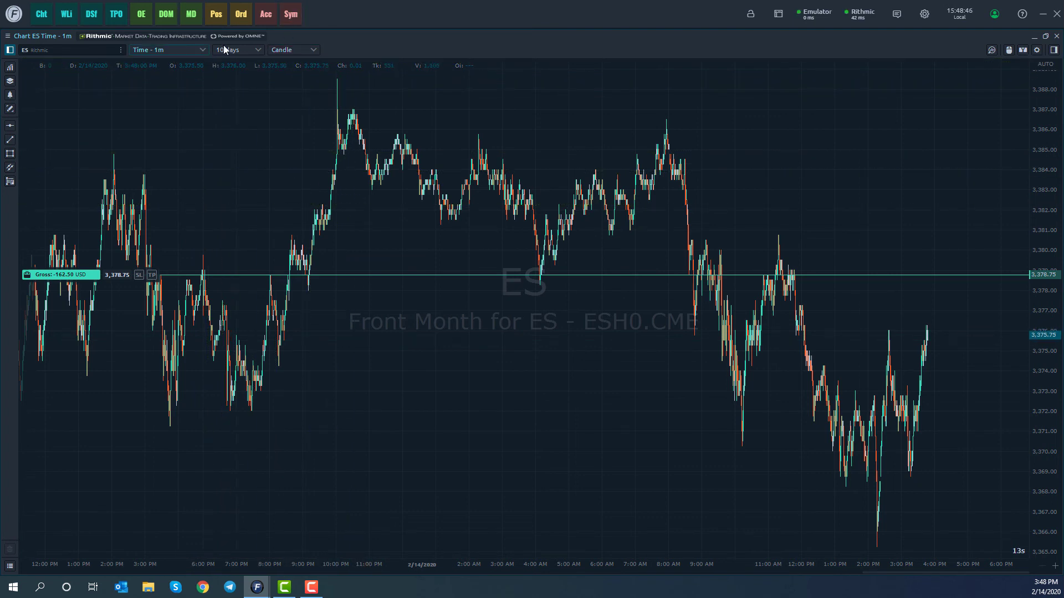
Try the Bar, Line and Dotted line chart styles, finishing on Area.
click(285, 50)
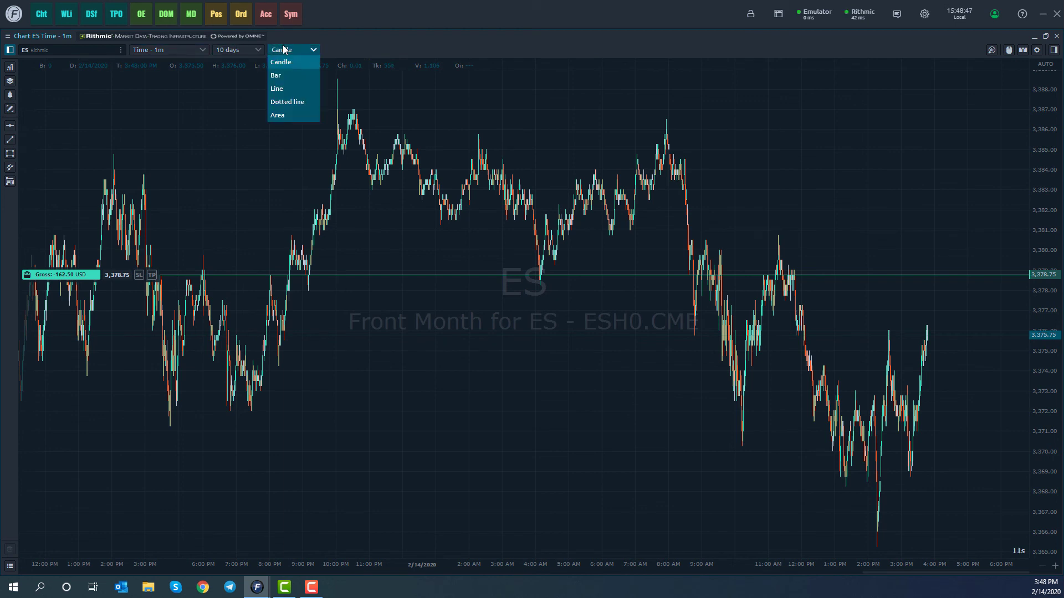
click(284, 75)
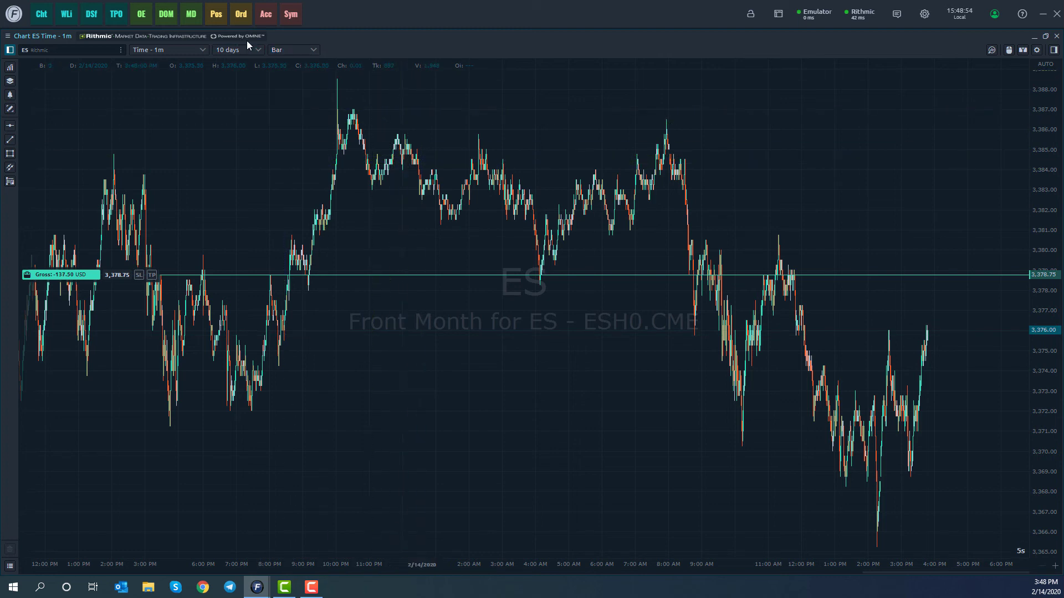
click(296, 51)
click(285, 93)
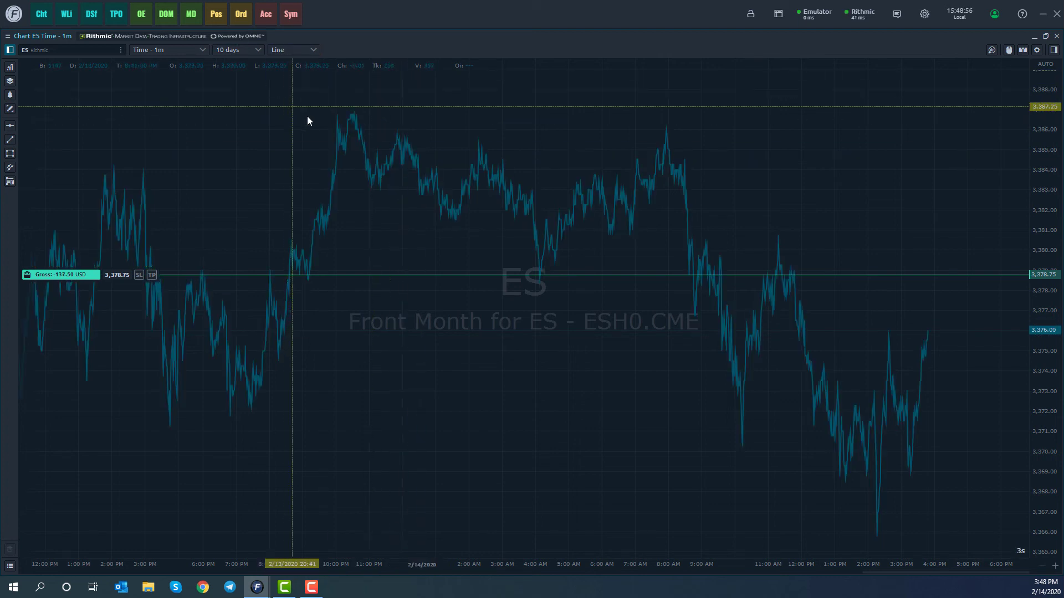
click(297, 51)
click(292, 102)
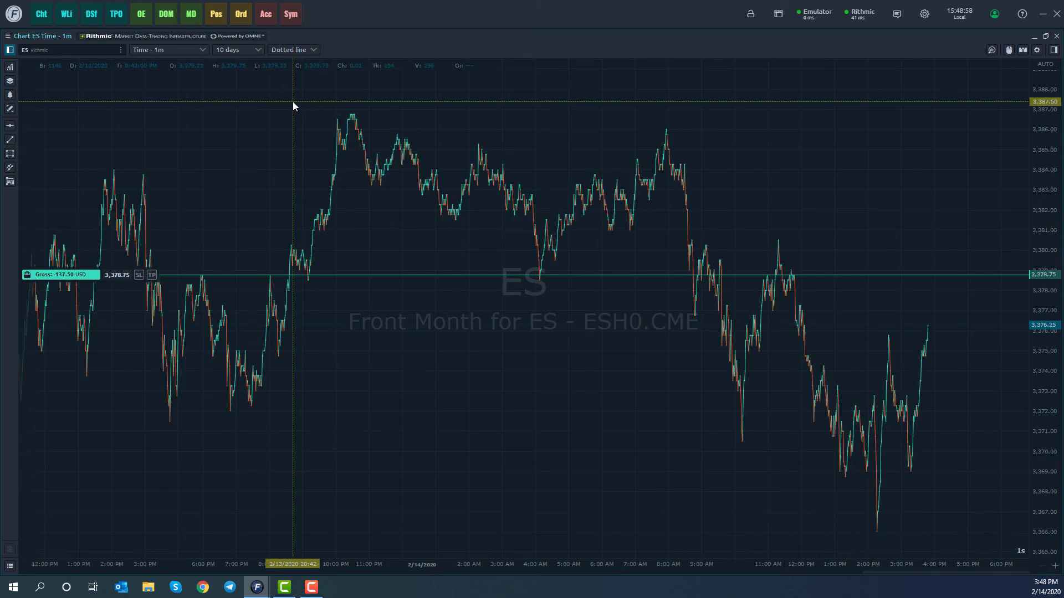
click(303, 51)
click(289, 115)
key(Down)
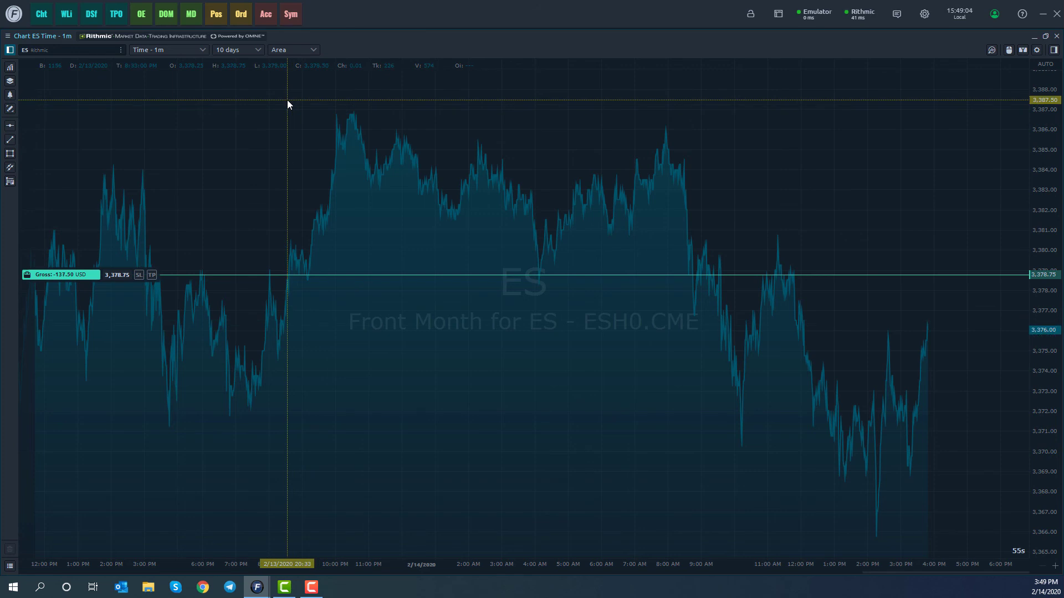
Browse the aggregation types in the Time - 1m bar-type panel, then close it.
click(193, 48)
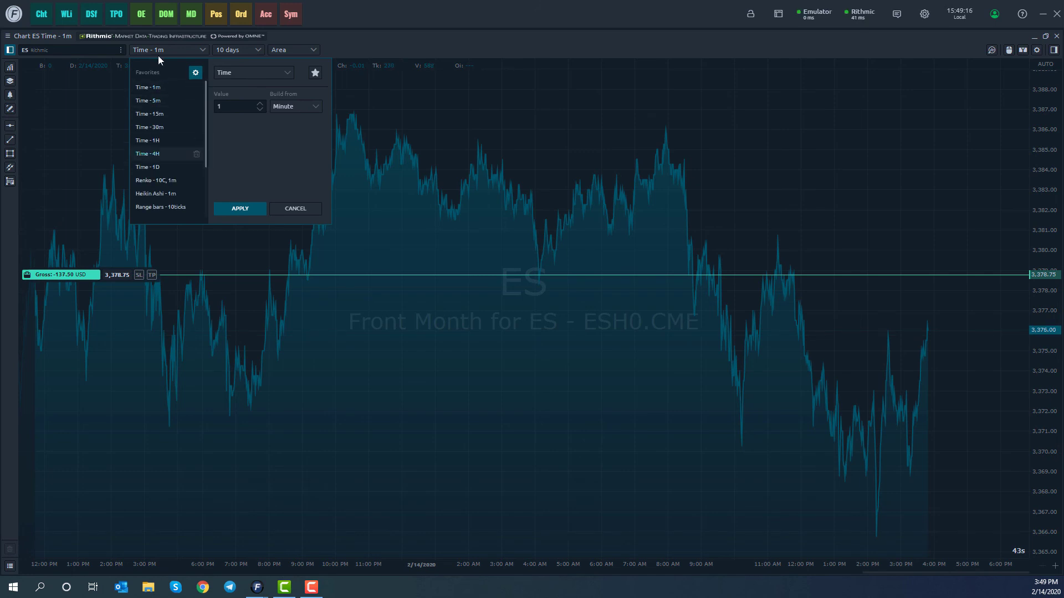
click(174, 49)
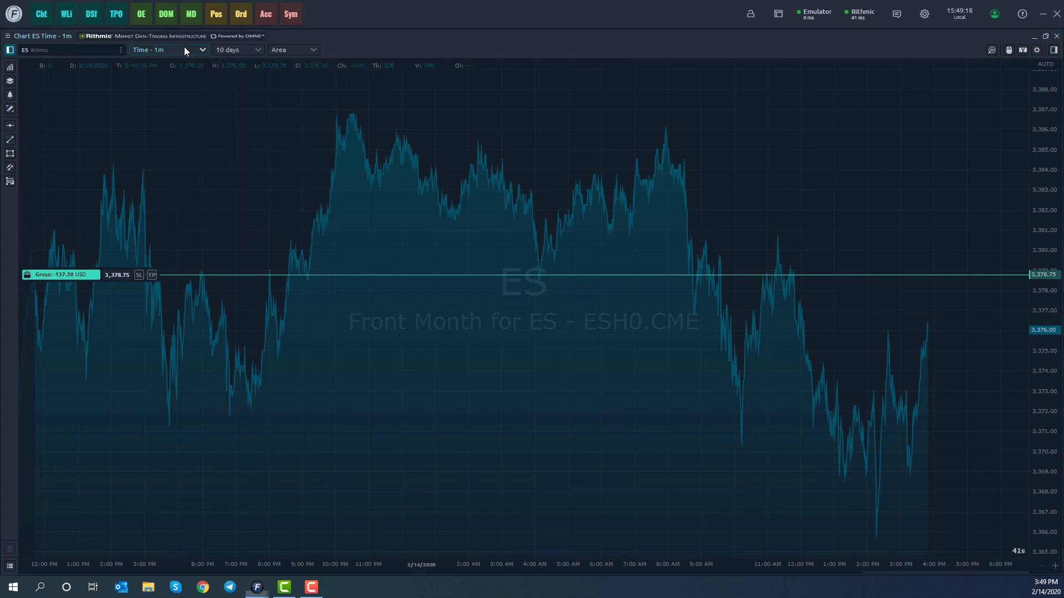
click(184, 47)
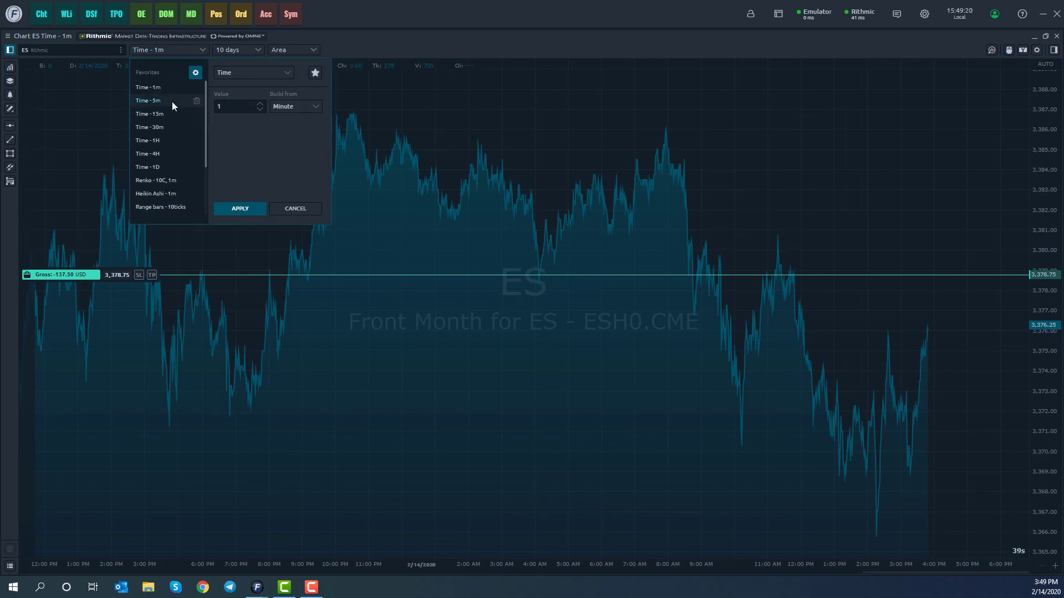
scroll(169, 177, down, 2)
scroll(170, 194, up, 2)
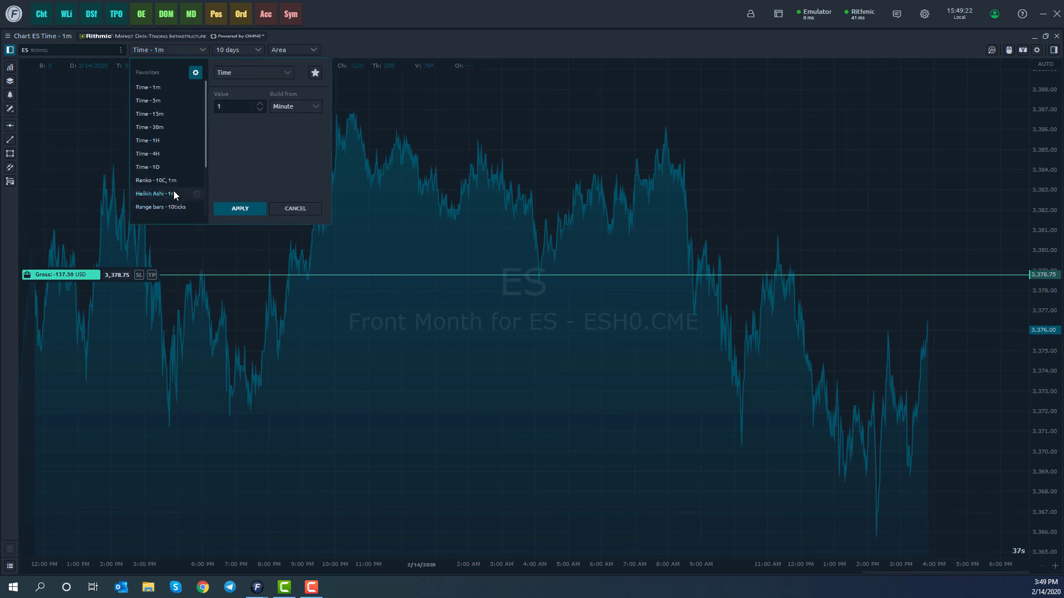
click(255, 74)
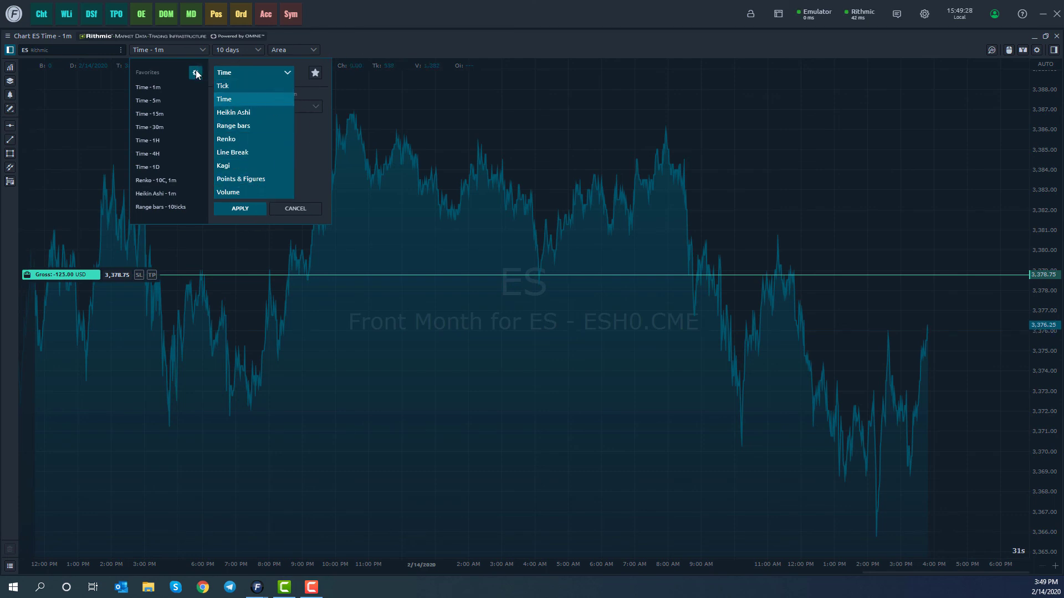
click(110, 139)
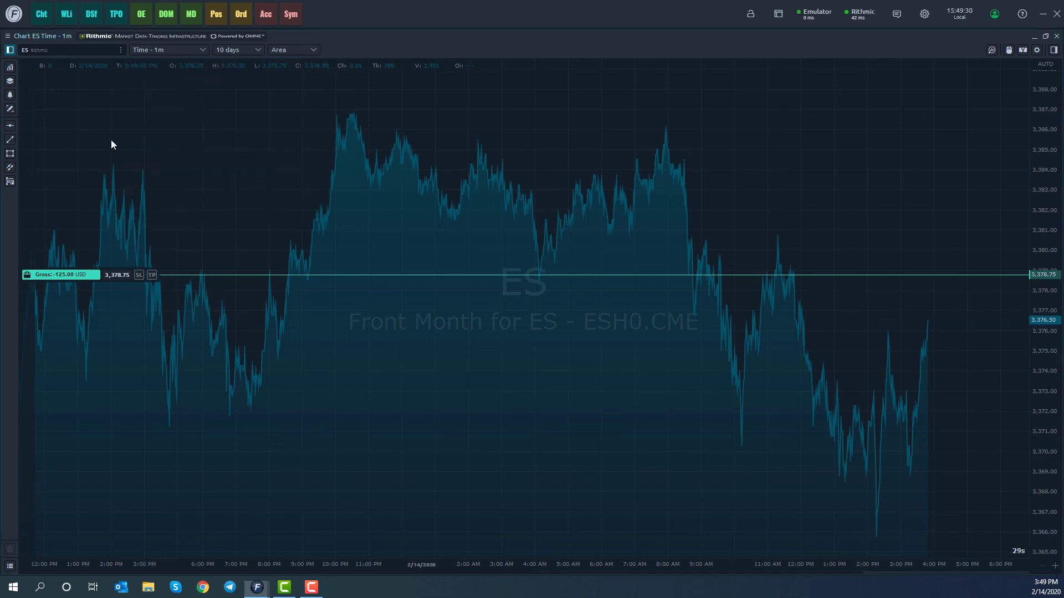
Open Chart settings from the ES area chart's context menu.
right_click(111, 141)
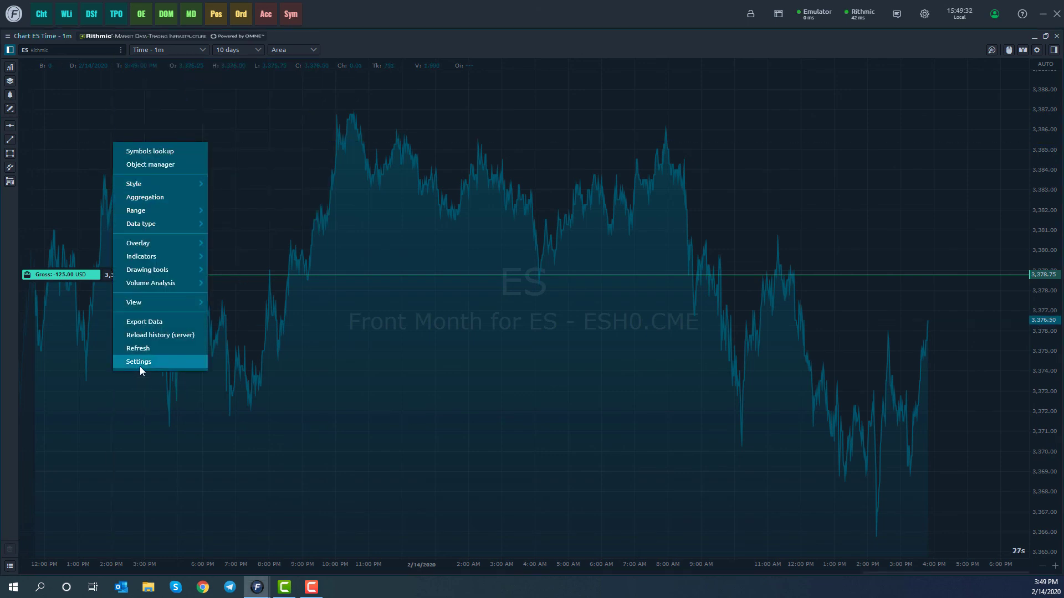
click(187, 49)
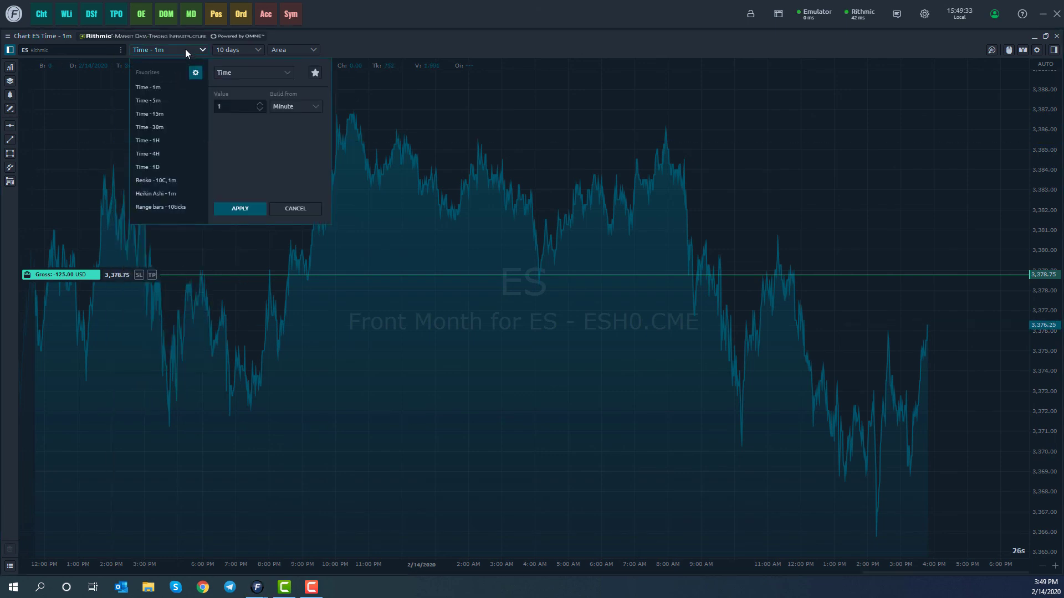
click(199, 76)
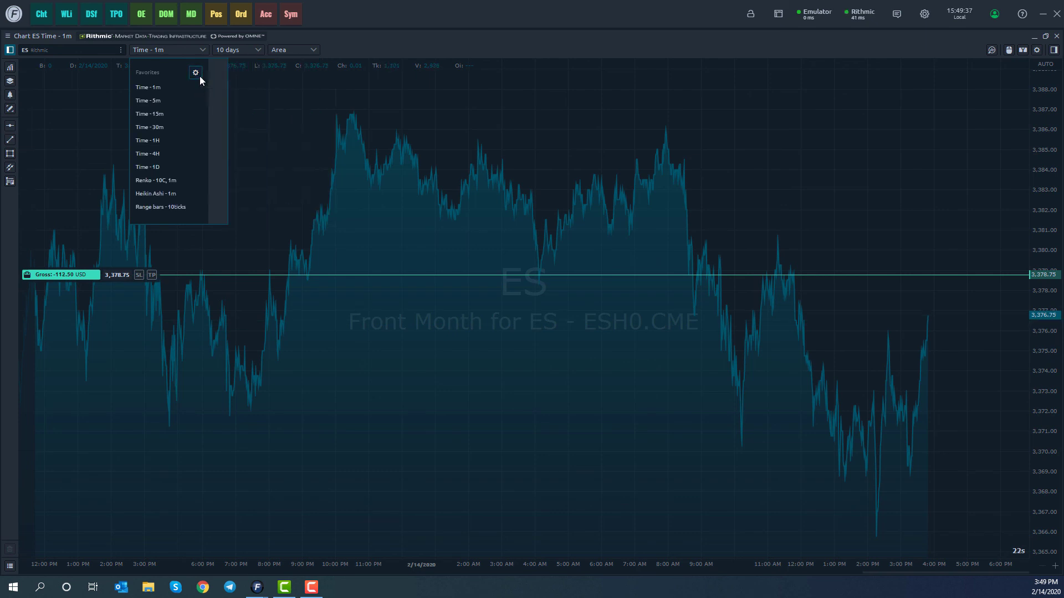
right_click(247, 93)
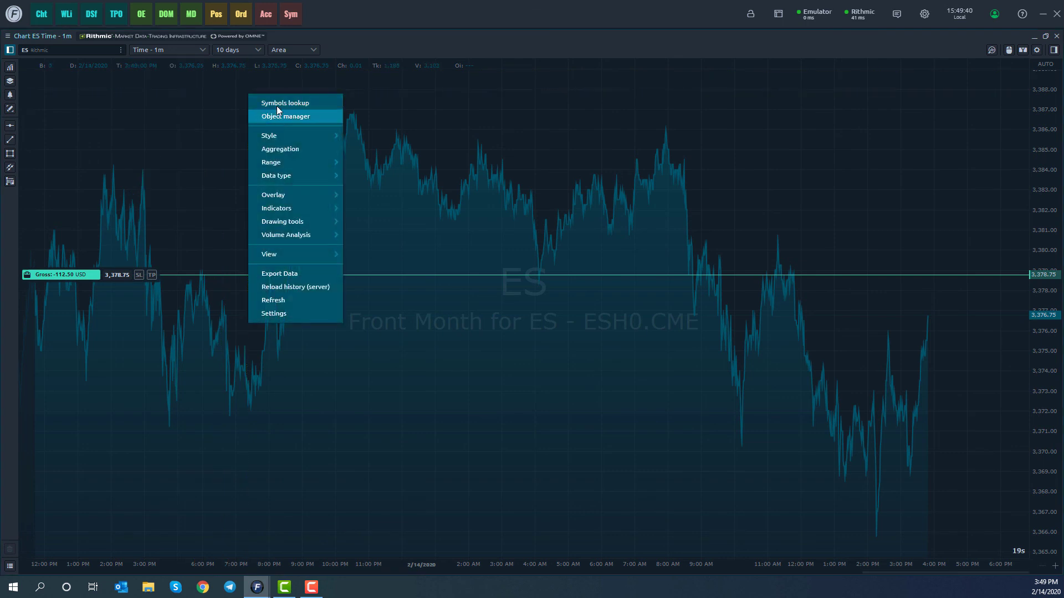
click(301, 313)
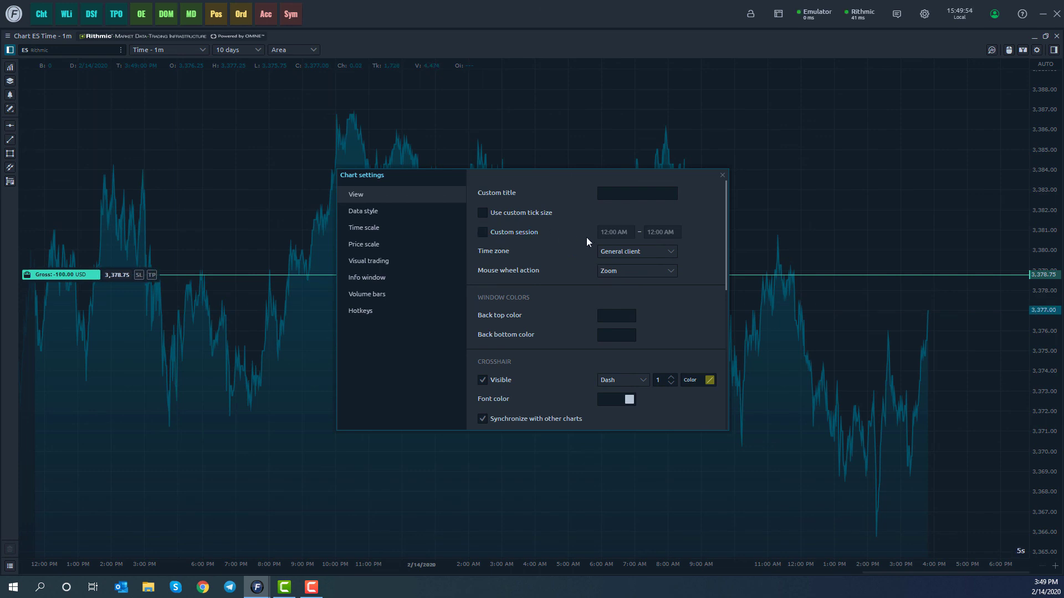
View the Time scale, Price scale, Visual trading, Info window and Volume bars pages, ending on Hotkeys.
scroll(550, 322, down, 3)
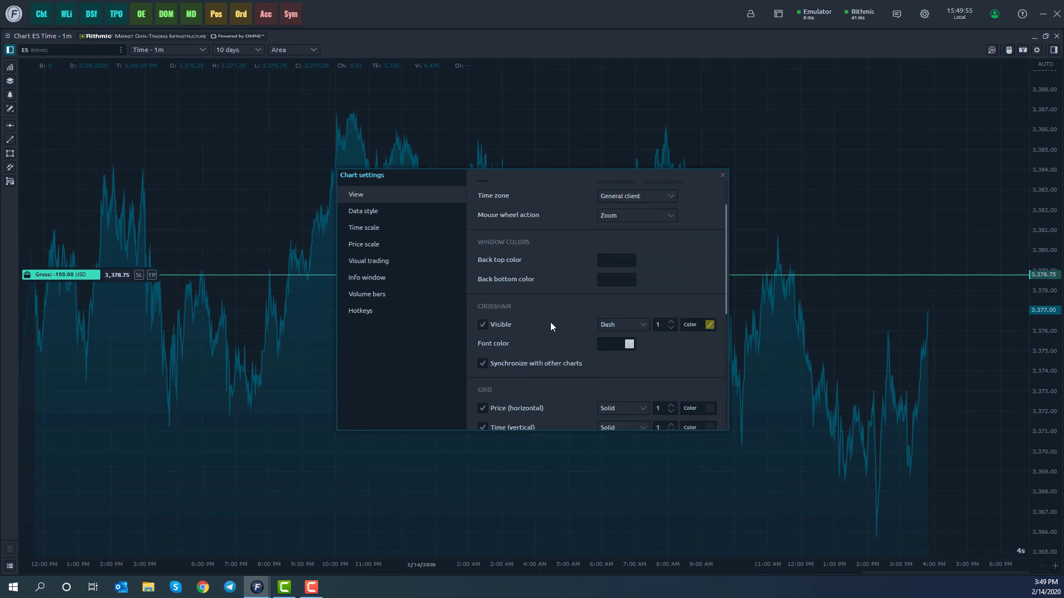
click(405, 210)
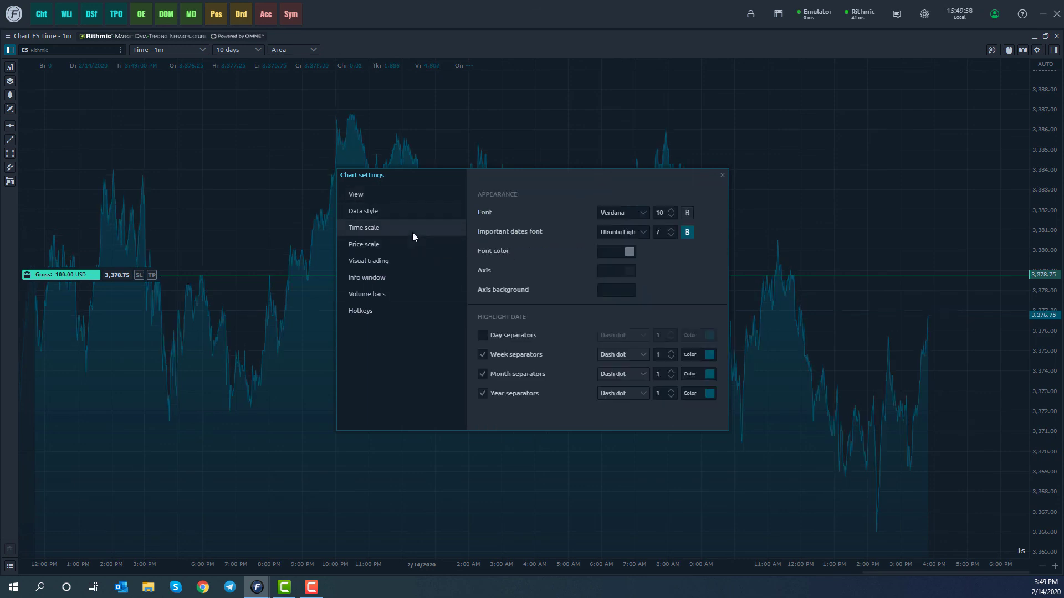
click(381, 245)
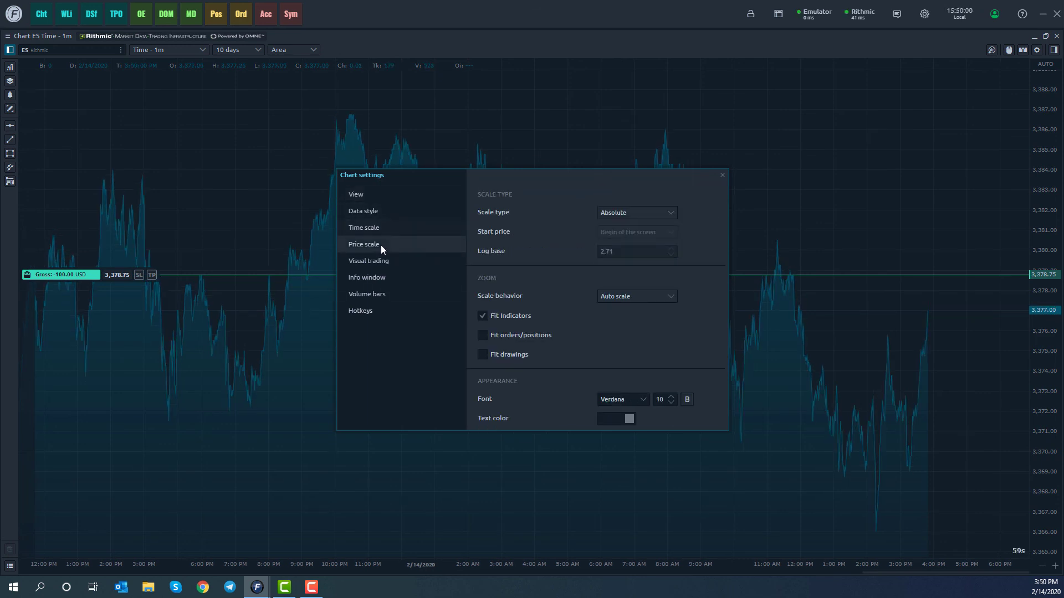
click(391, 264)
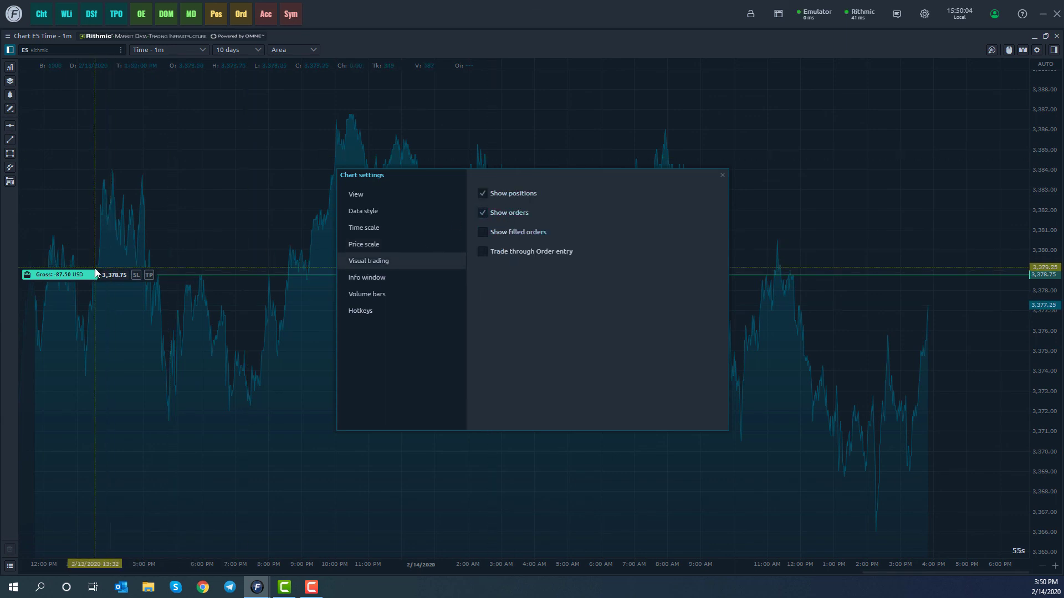
click(384, 278)
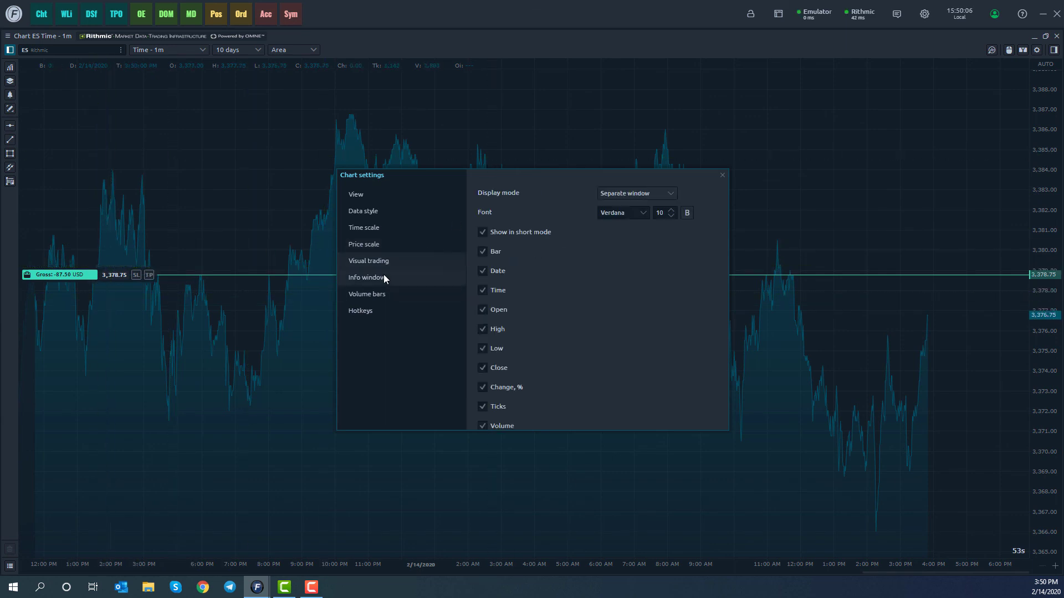
scroll(617, 224, down, 2)
click(392, 293)
click(374, 309)
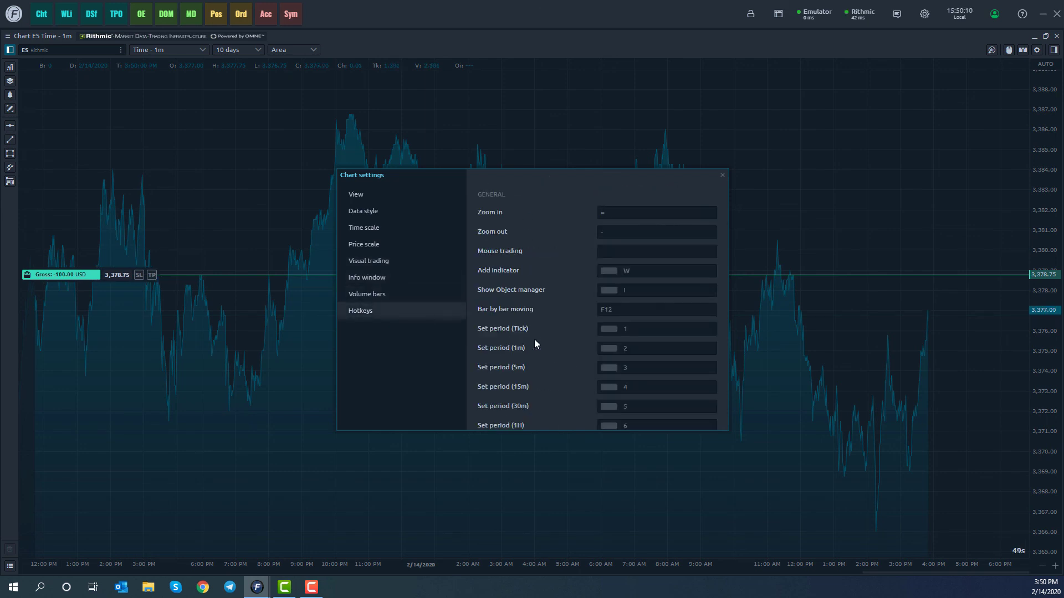
scroll(558, 331, down, 15)
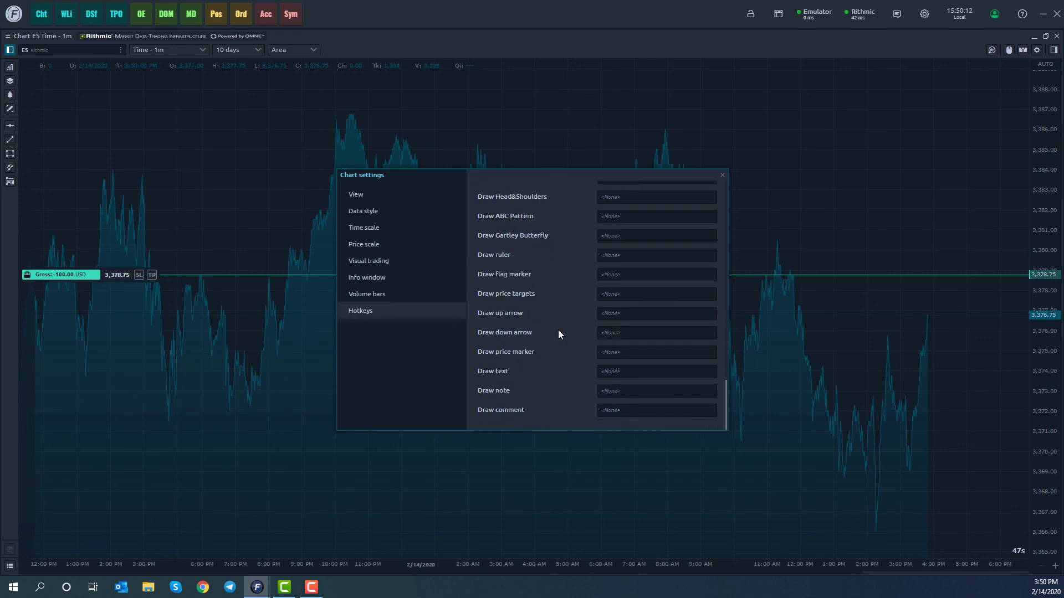
scroll(557, 330, up, 3)
scroll(557, 330, down, 3)
scroll(558, 330, up, 15)
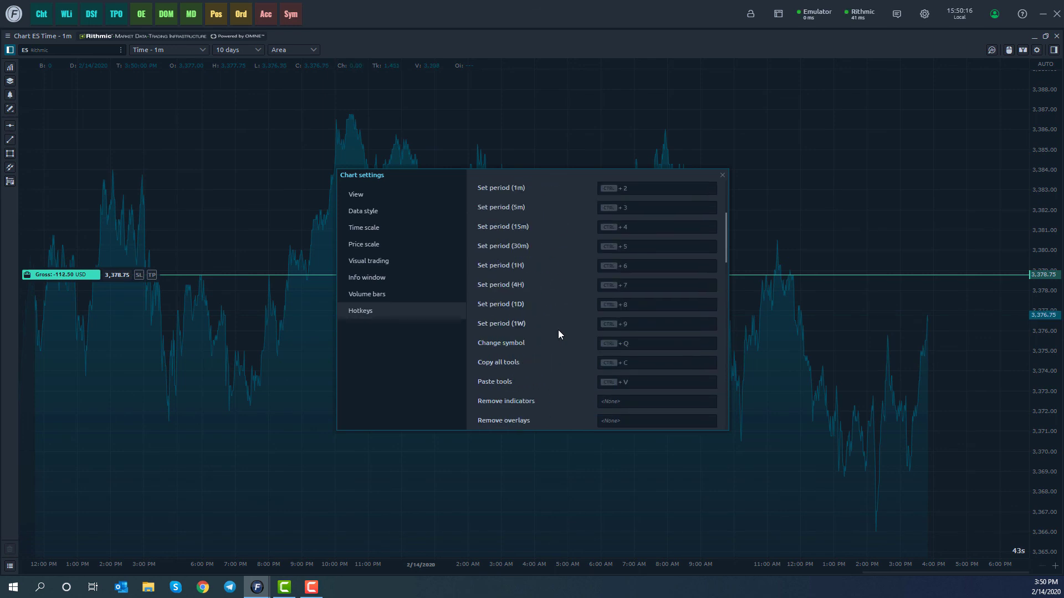